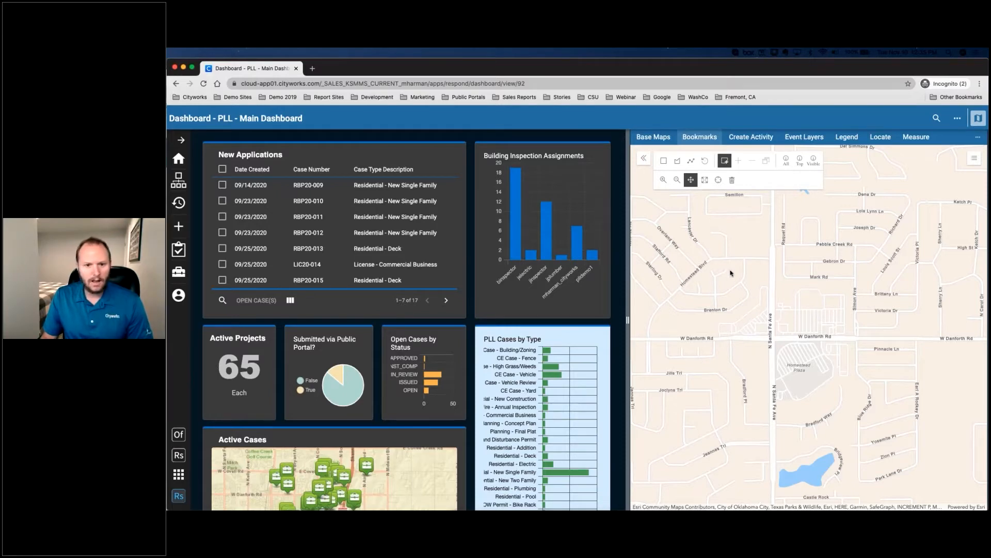
- Turn on the Water Mains and Water Hydrants layers on the map around W Danforth Rd and collapse the legend
scroll(777, 317, up, 1)
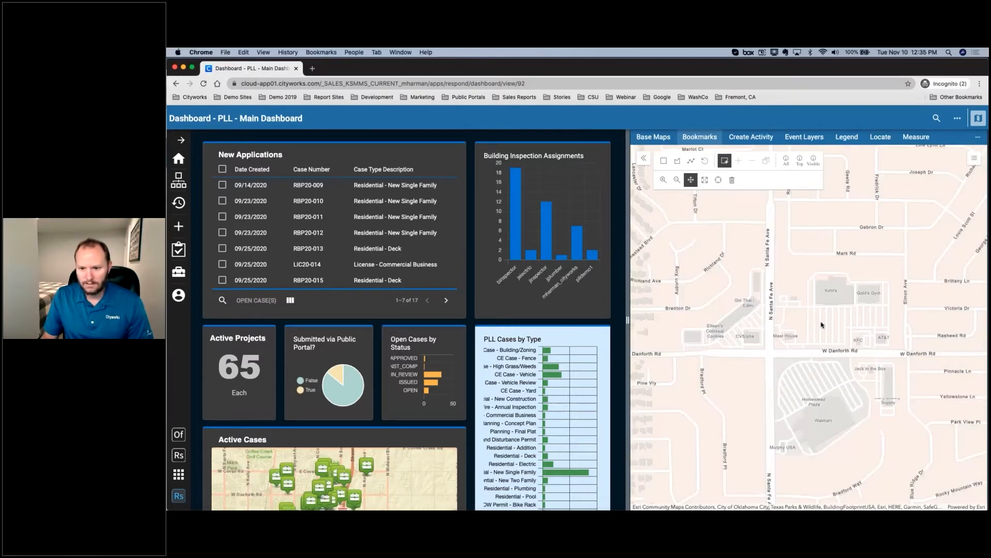
scroll(803, 334, up, 1)
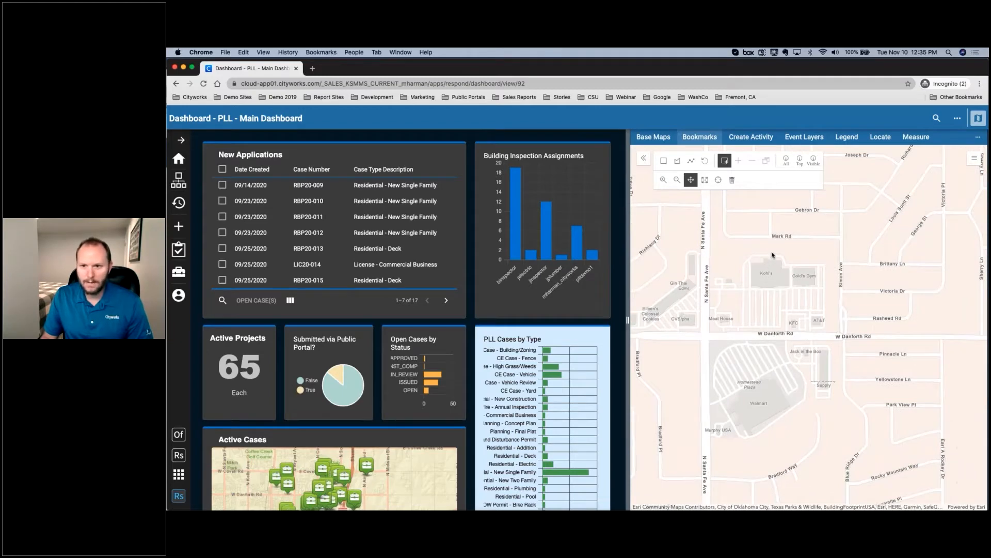
click(846, 137)
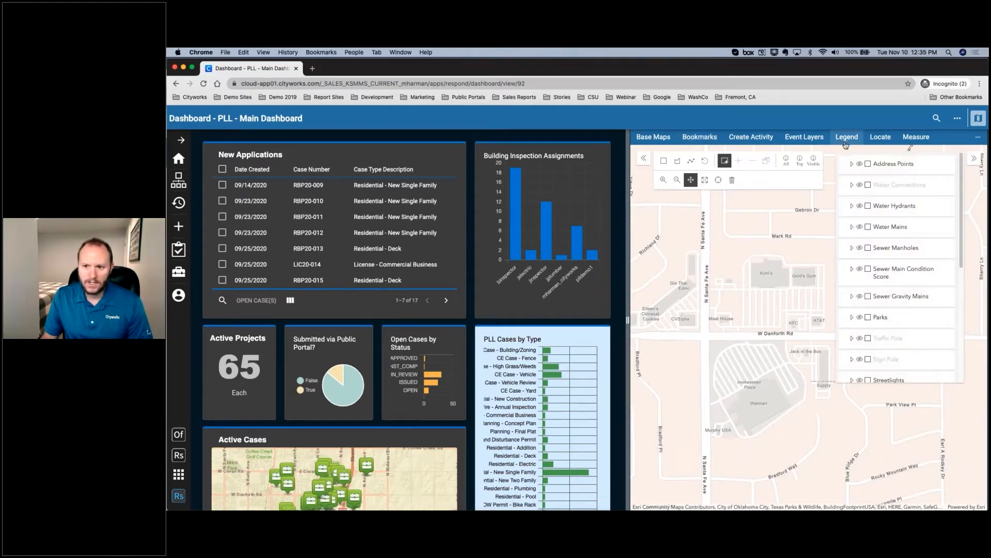
click(860, 226)
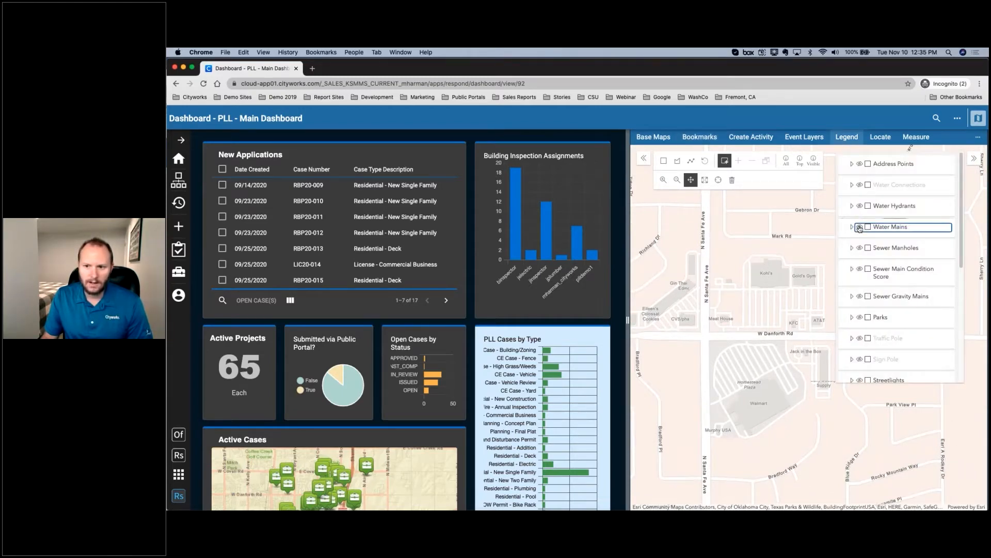
click(860, 206)
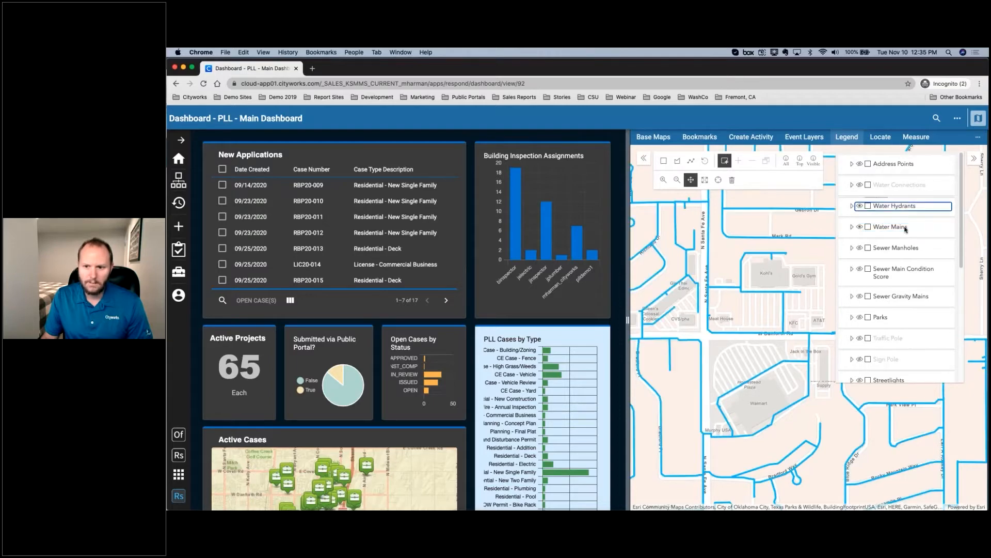
click(974, 158)
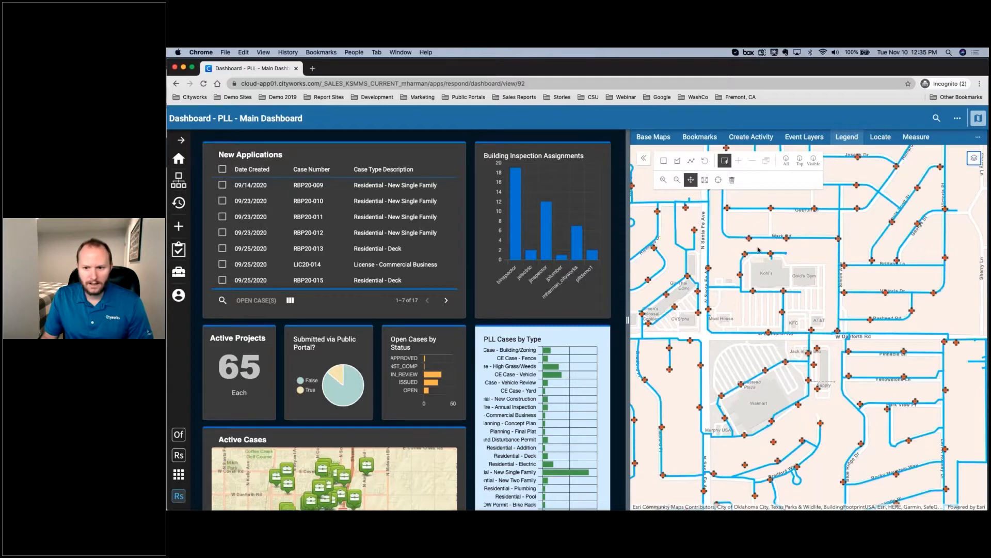
- Open the details of the water main along Mark Rd and review its asset attributes
drag(758, 249, 780, 290)
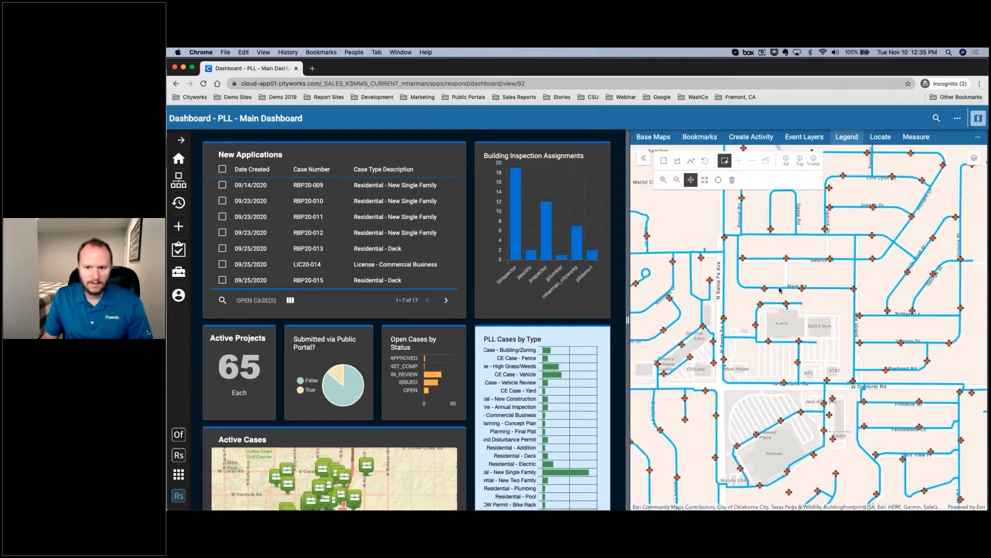
click(780, 290)
click(830, 319)
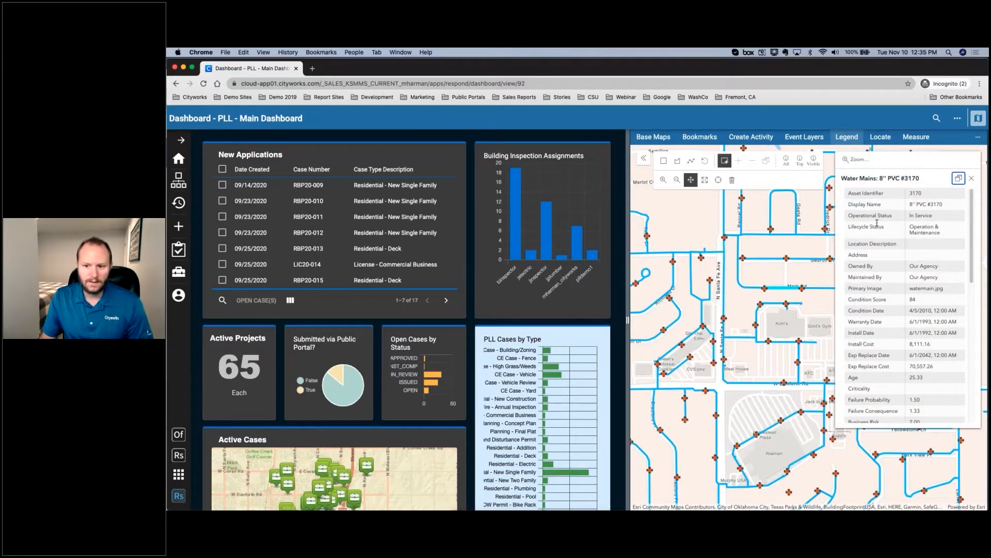
scroll(880, 243, down, 3)
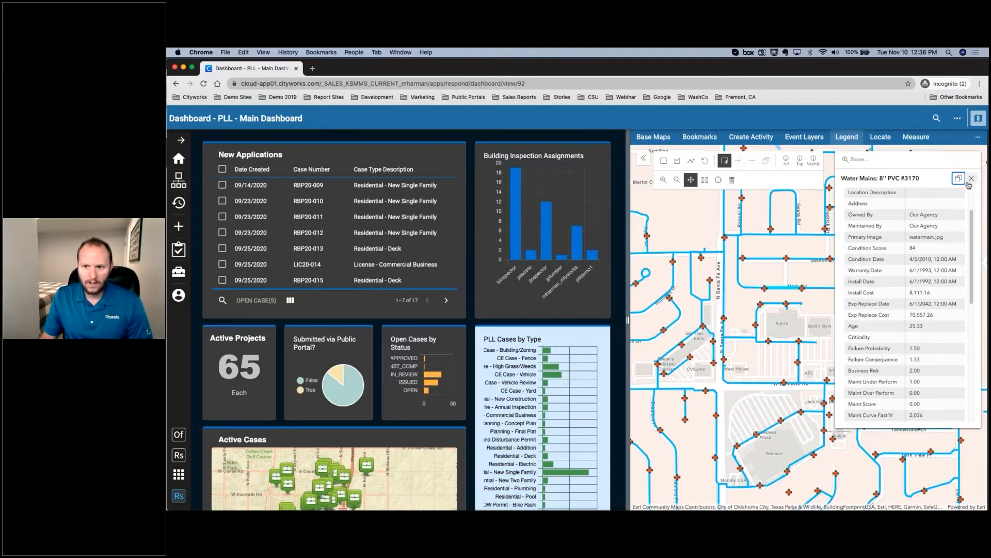
- Open the details of the hydrant on Mark Rd and review its performance, lifecycle and image information
click(765, 289)
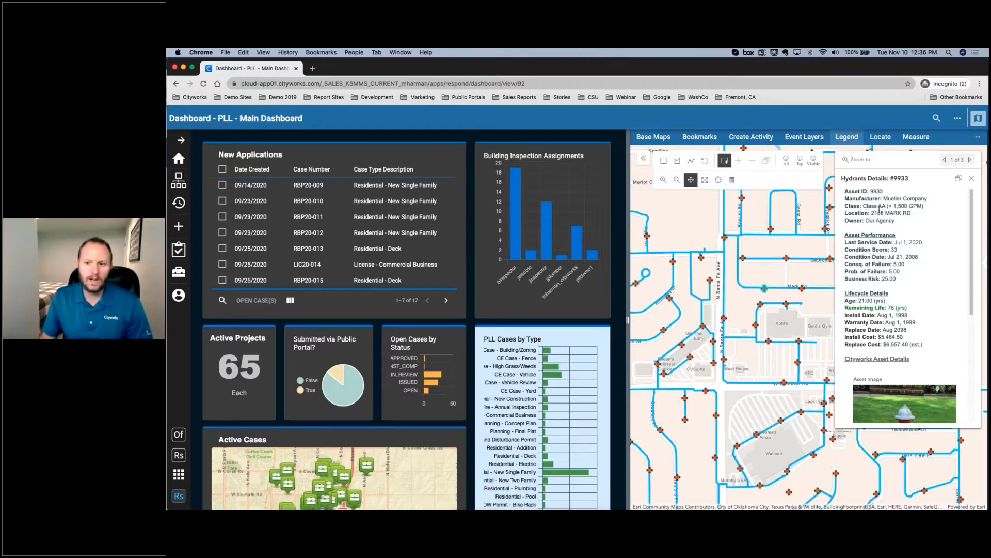
scroll(922, 236, down, 1)
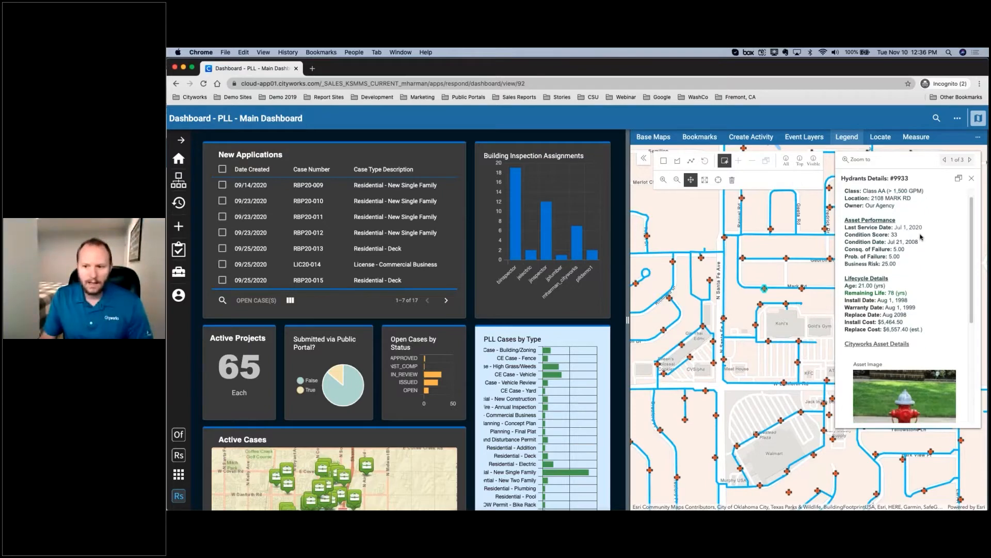
scroll(922, 236, down, 1)
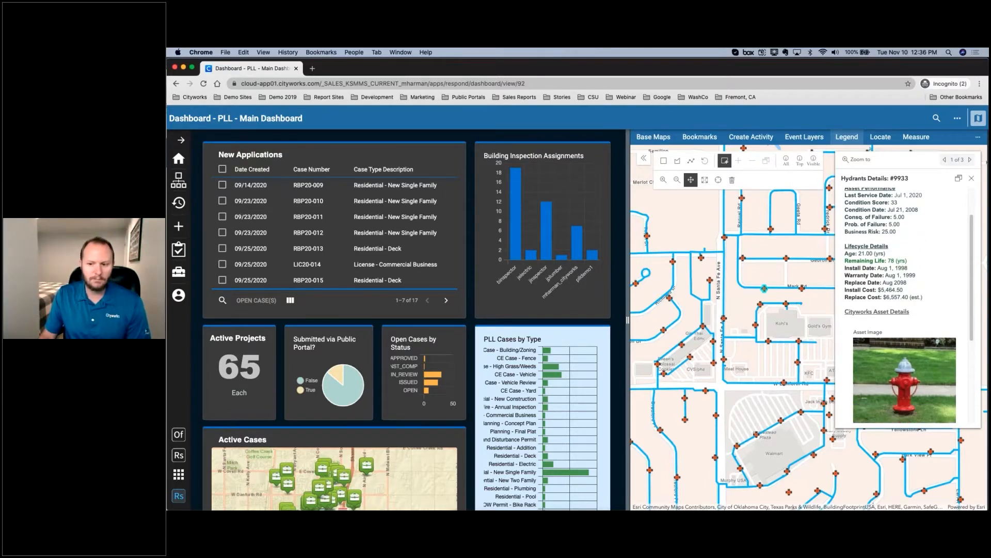
scroll(906, 305, down, 1)
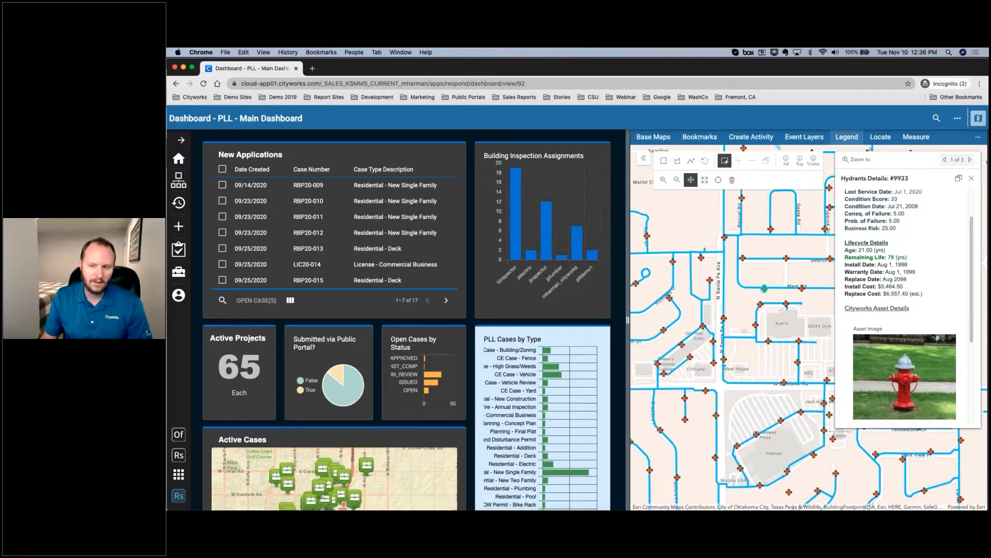
scroll(909, 304, up, 2)
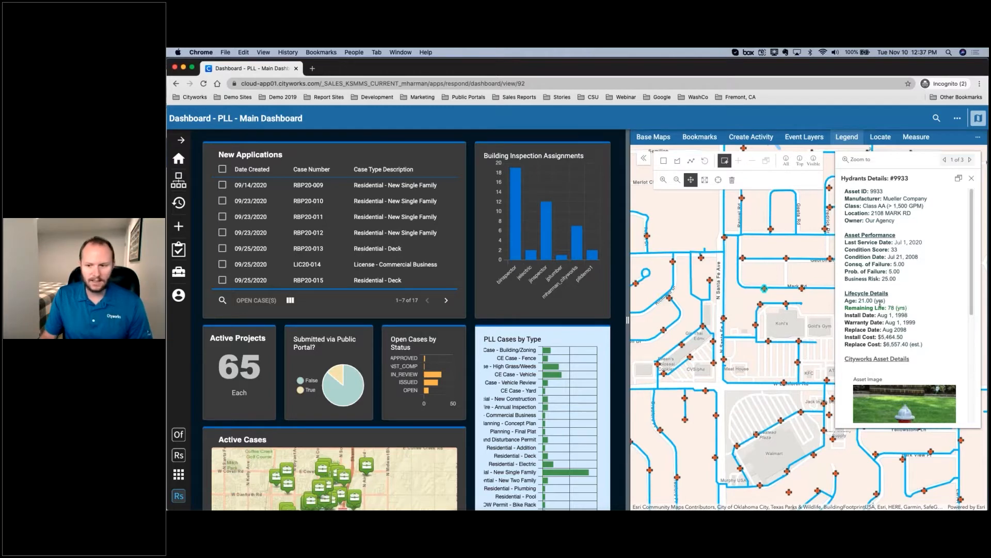
- View the hydrant's attached HydrantReferenceManual.pdf and return to the PLL - Main Dashboard
scroll(897, 305, down, 3)
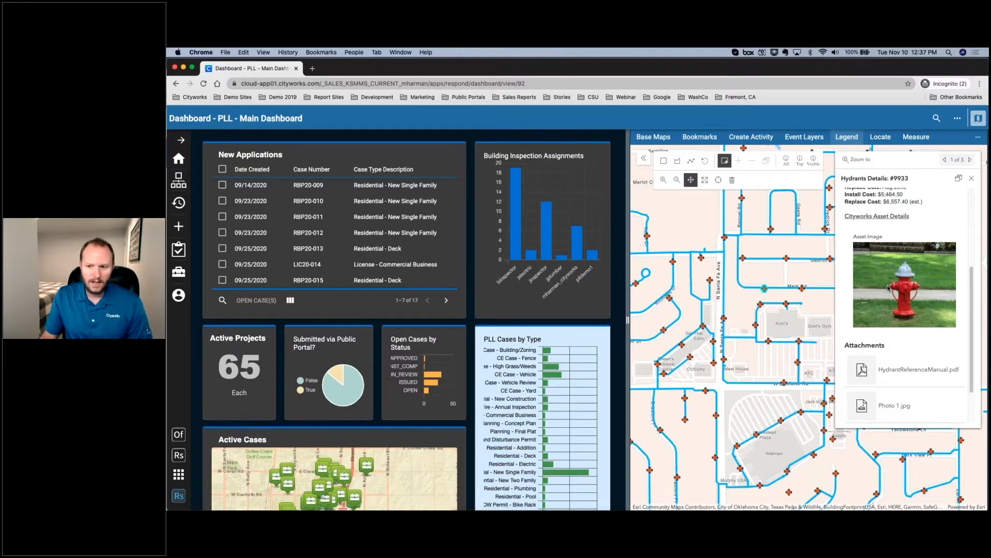
scroll(888, 288, down, 2)
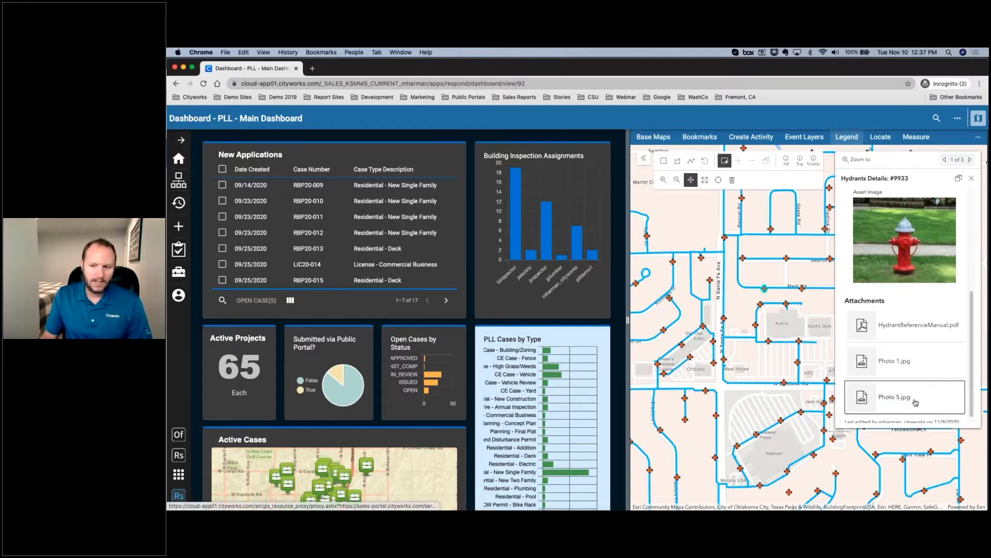
click(919, 325)
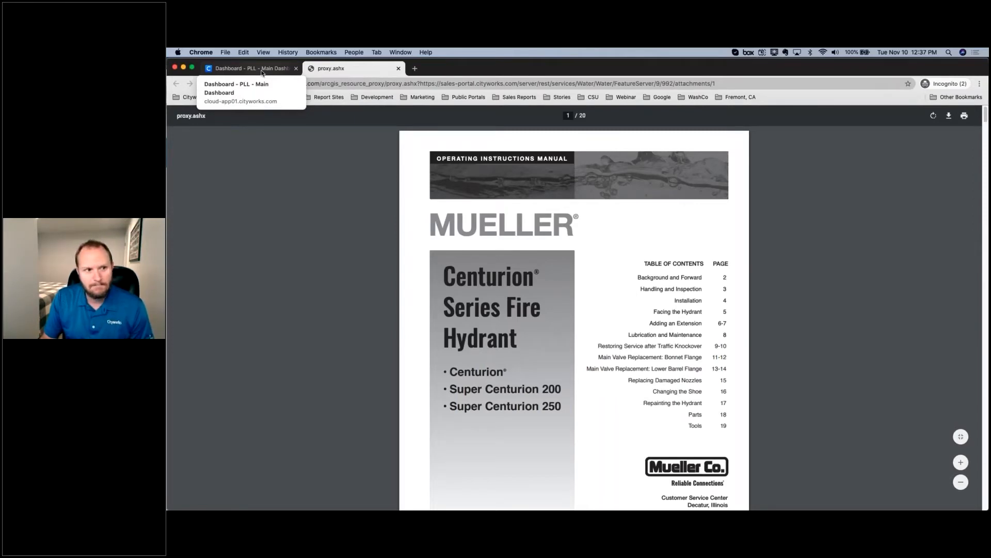
click(262, 70)
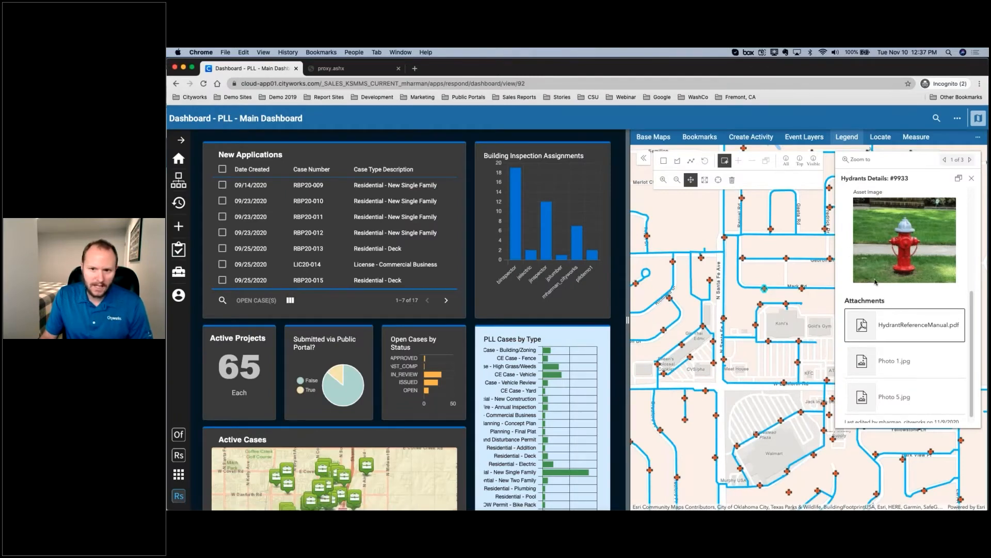
- Open the hydrant's Cityworks asset details and zoom the map to its selected asset record
scroll(876, 282, up, 3)
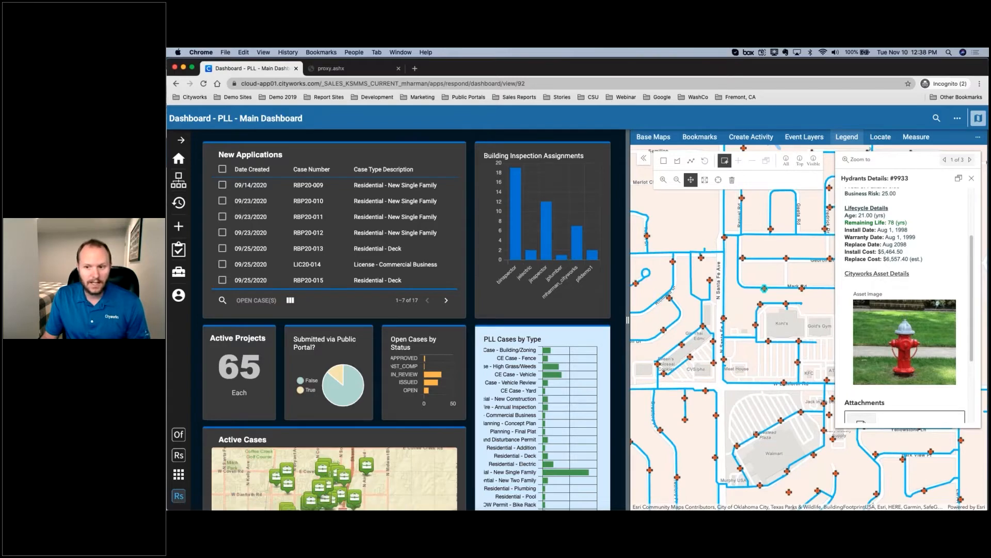
click(876, 274)
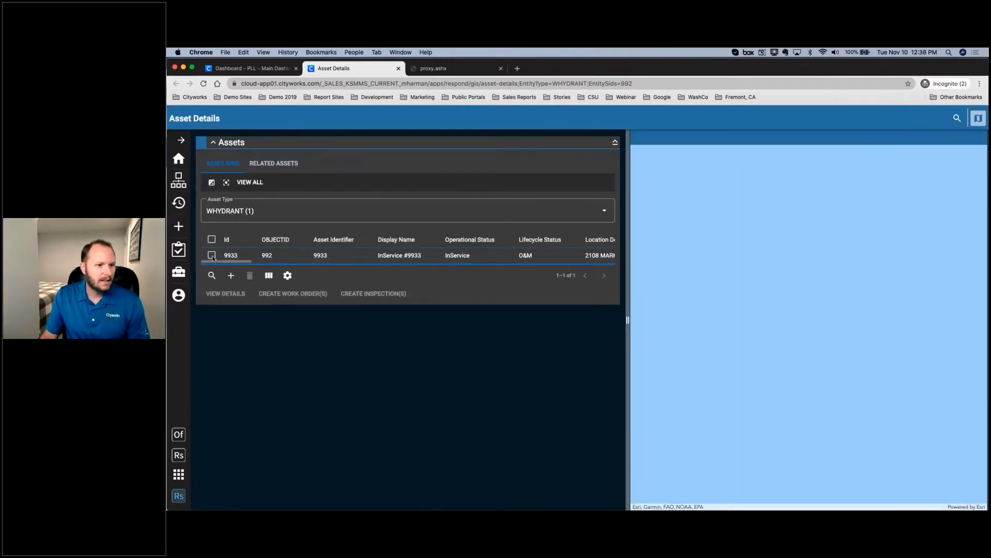
click(212, 255)
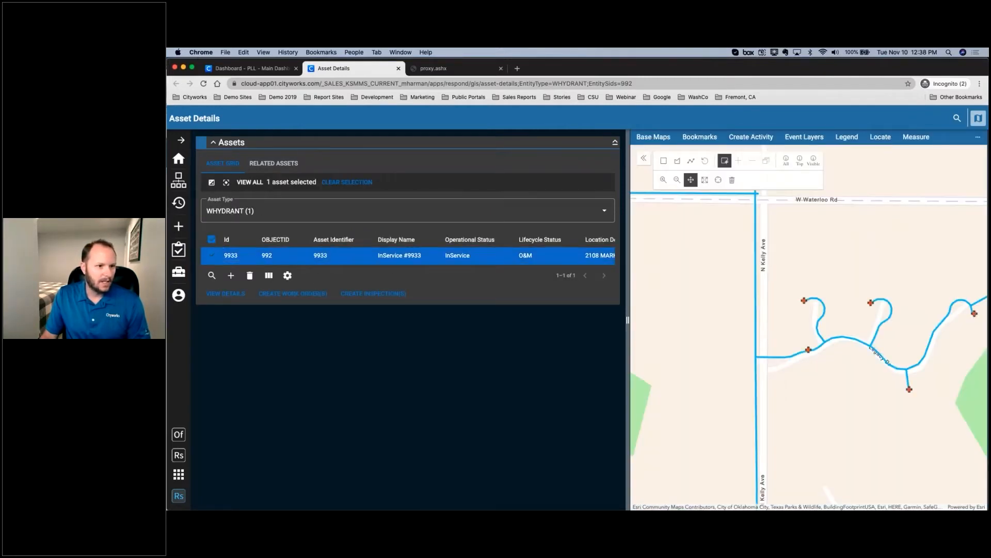
click(226, 182)
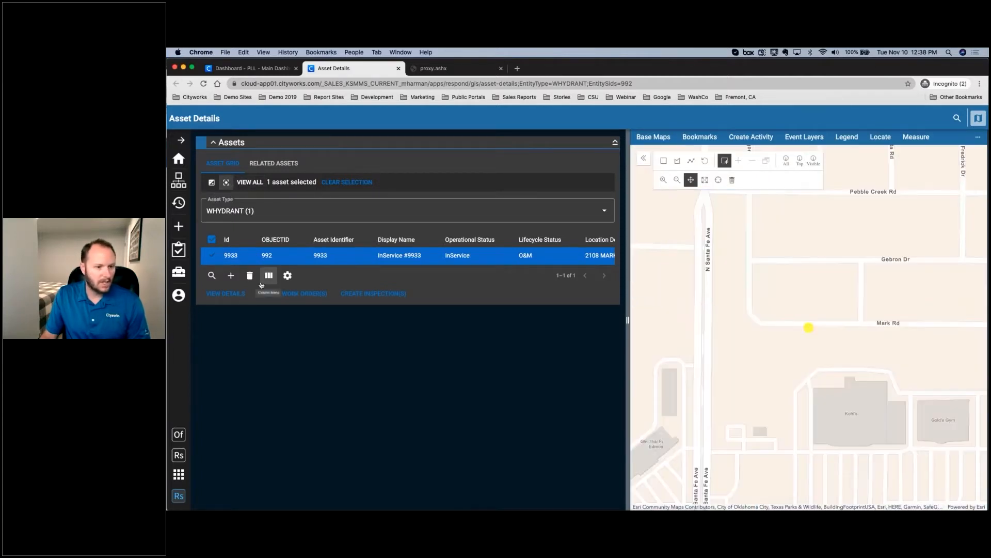
- View the selected hydrant's attributes and work history, and close the details dialog
click(226, 293)
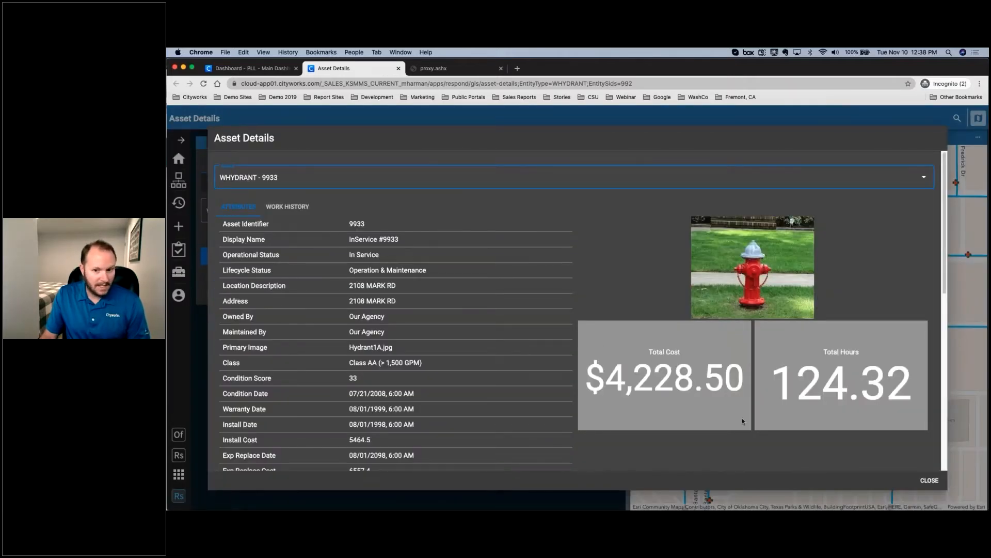
click(306, 208)
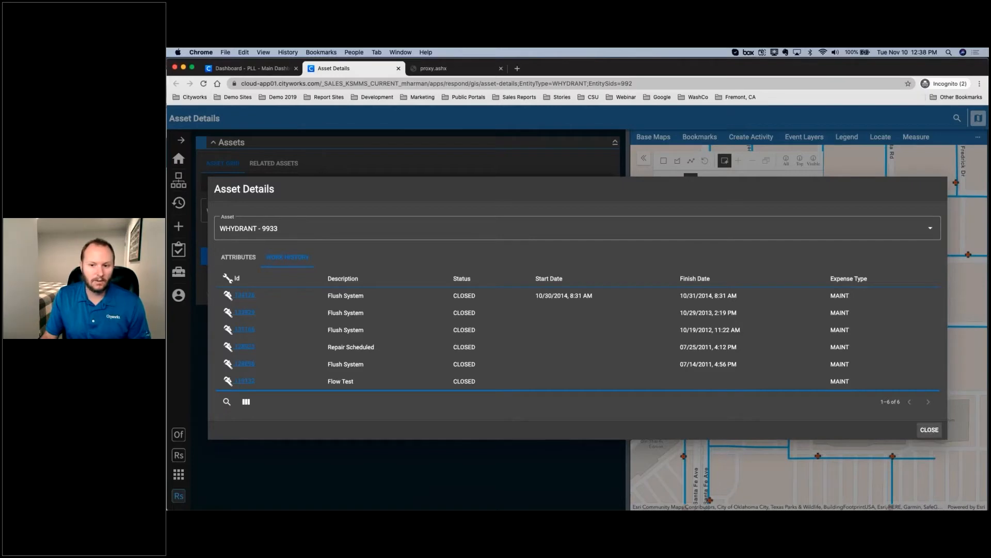
click(930, 429)
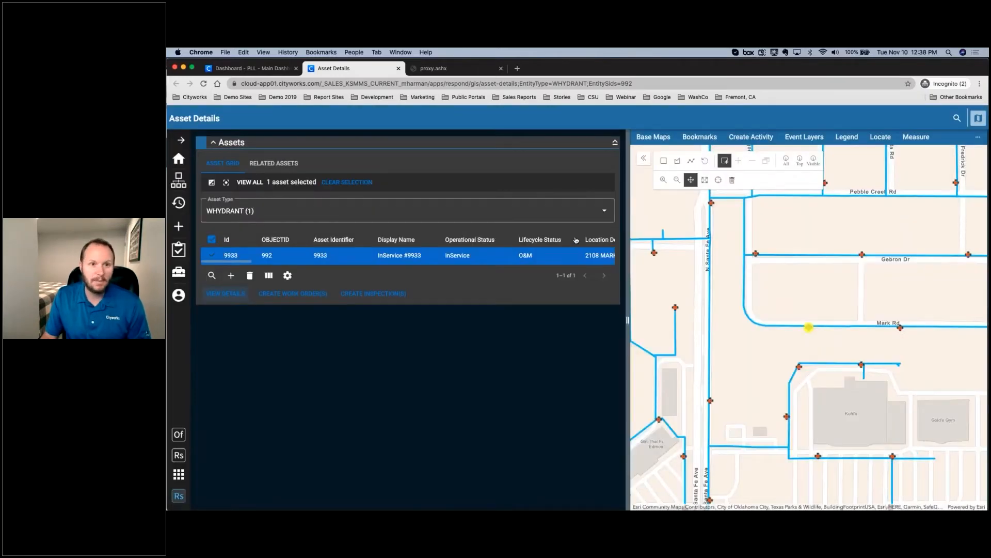
- Return to the main dashboard, close the hydrant details and turn on the Parcels layer
click(273, 69)
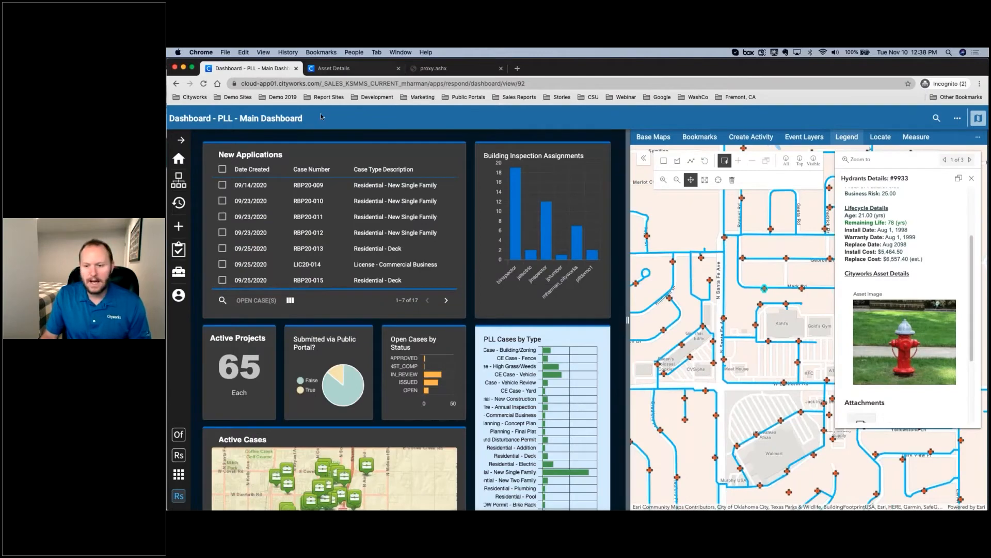
click(972, 179)
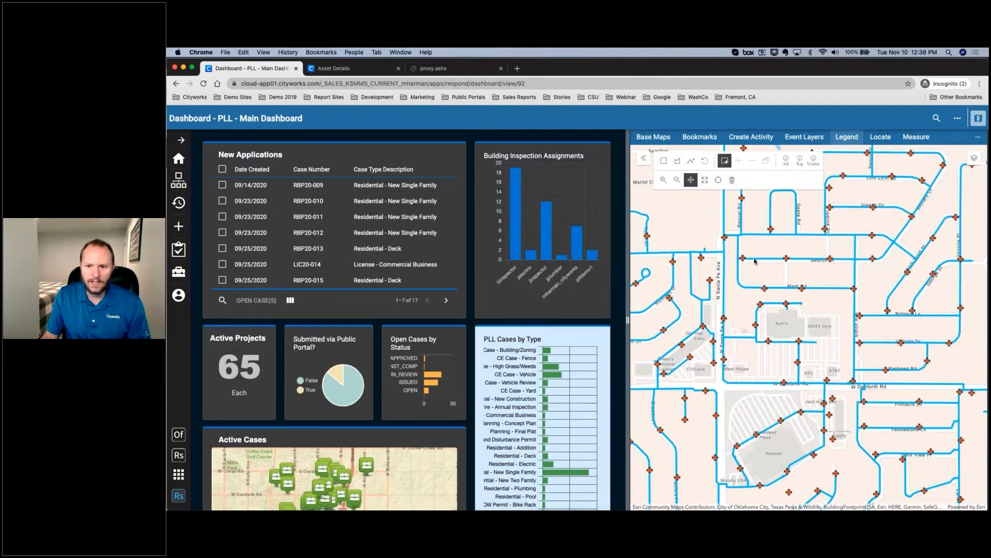
click(847, 137)
scroll(887, 341, down, 5)
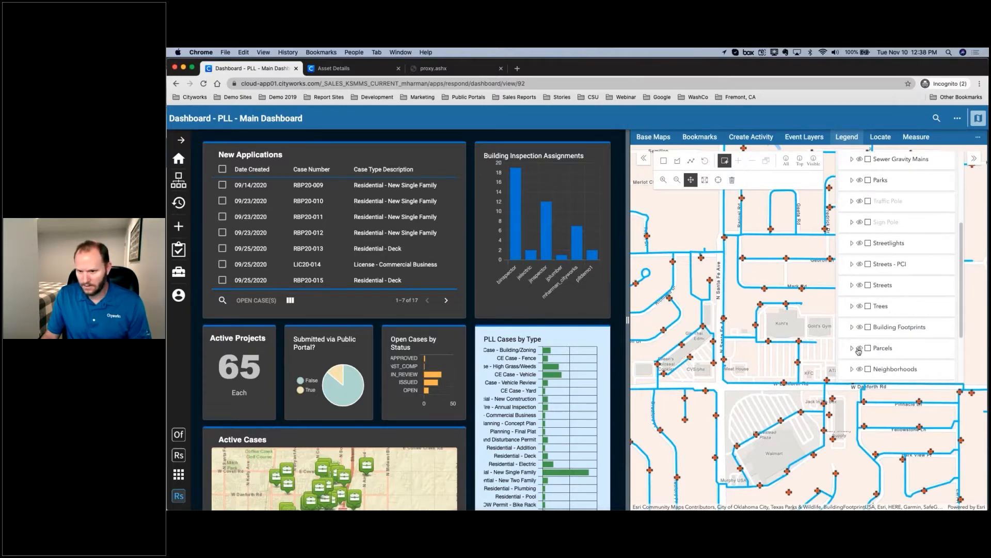
click(858, 350)
click(974, 158)
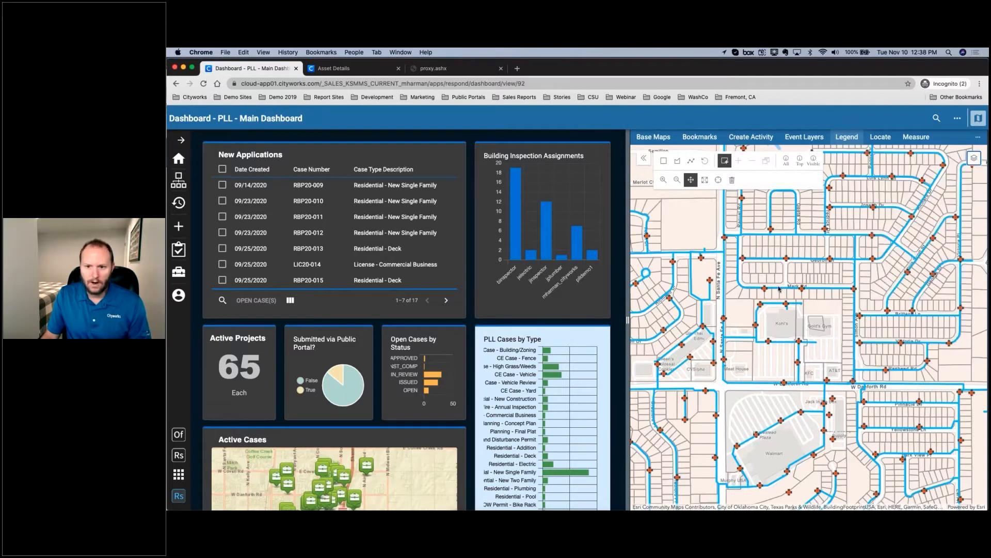
- Inspect the parcel details of two neighboring lots on the south side of Mark Rd
scroll(758, 304, up, 2)
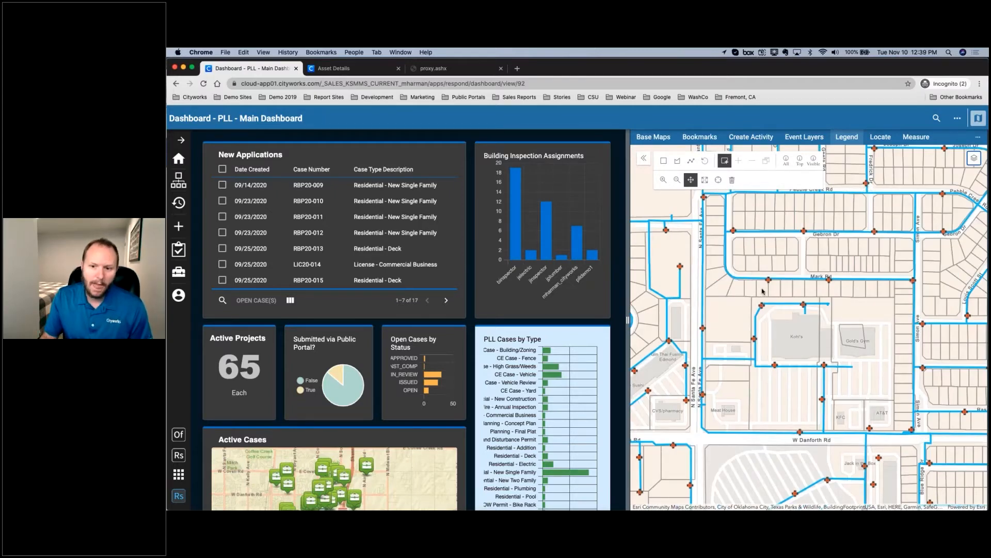
click(762, 291)
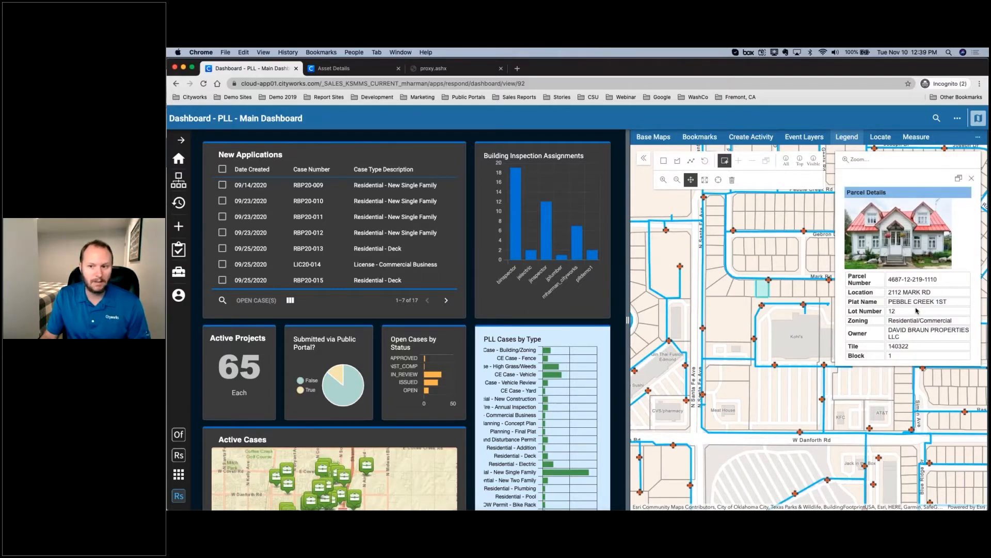
click(750, 289)
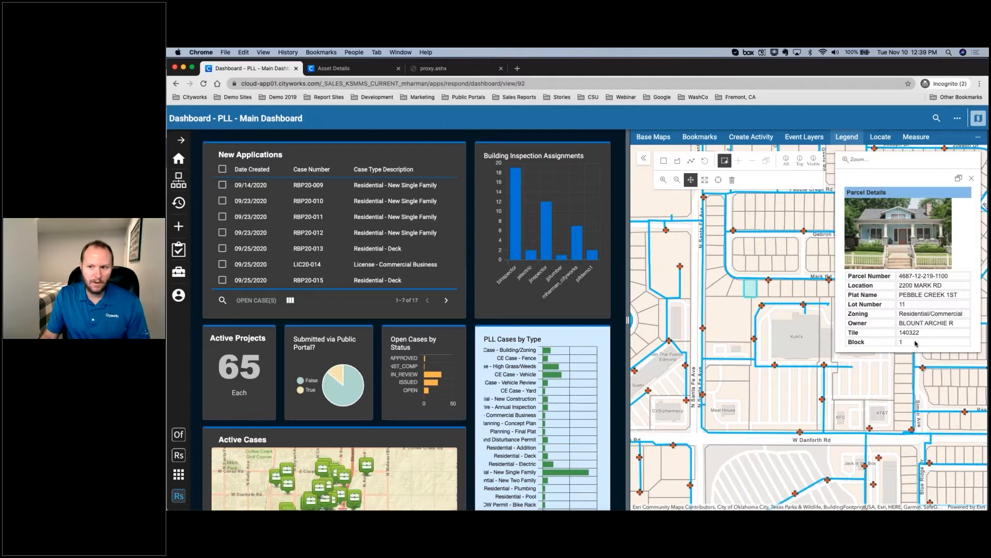
- Open the parcel details of the Walmart site south of W Danforth Rd
scroll(782, 342, down, 1)
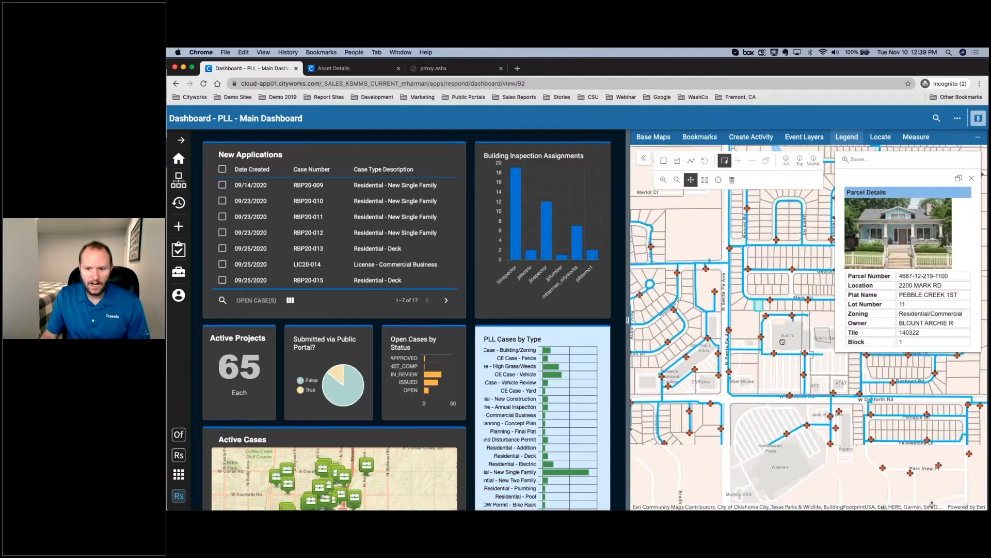
drag(782, 342, 772, 229)
click(769, 348)
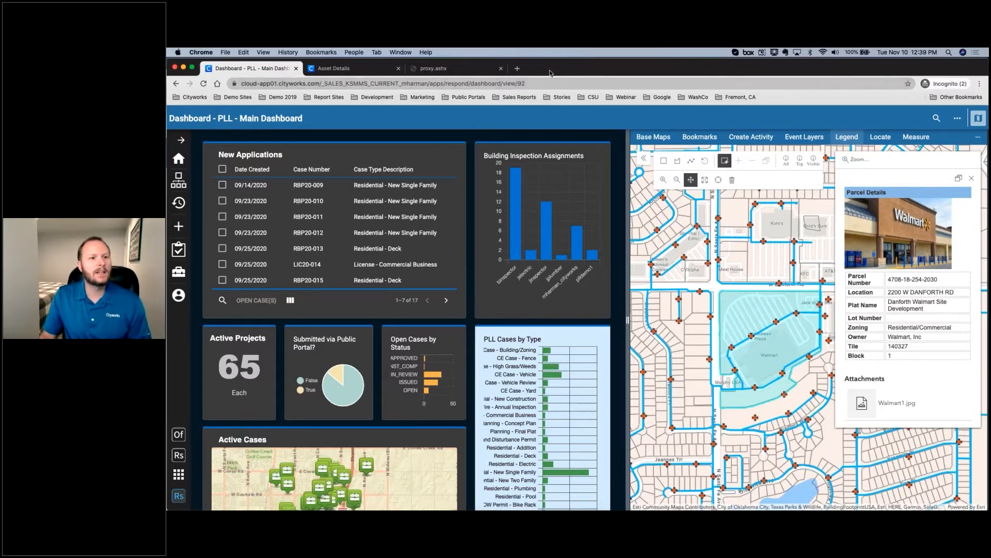
- Switch to the ArcGIS portal browser window with the Content page listing the web maps
drag(550, 72, 743, 147)
click(425, 77)
double_click(424, 77)
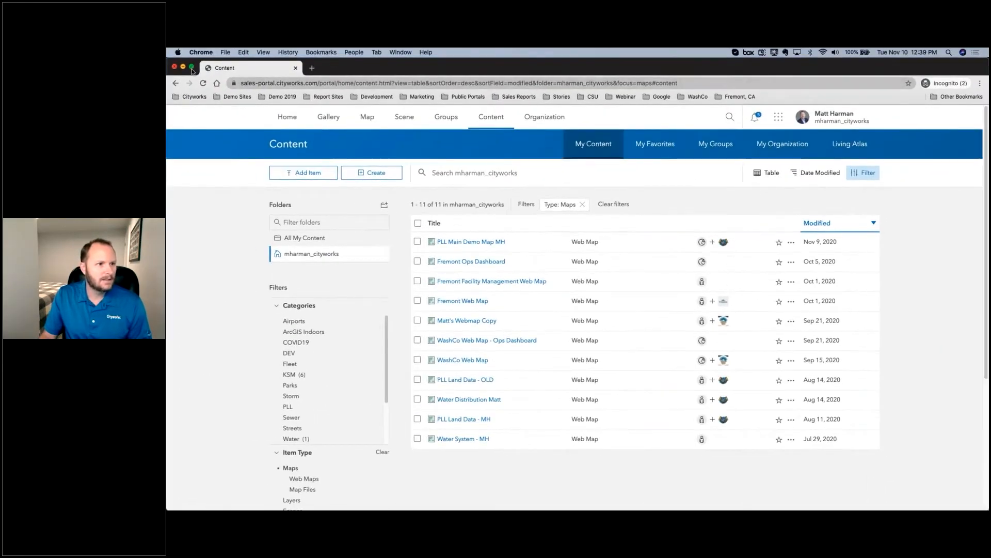
- Tile the portal content window side by side with the PLL - Main Dashboard window and close the parcel details there
mouse_move(192, 71)
click(222, 96)
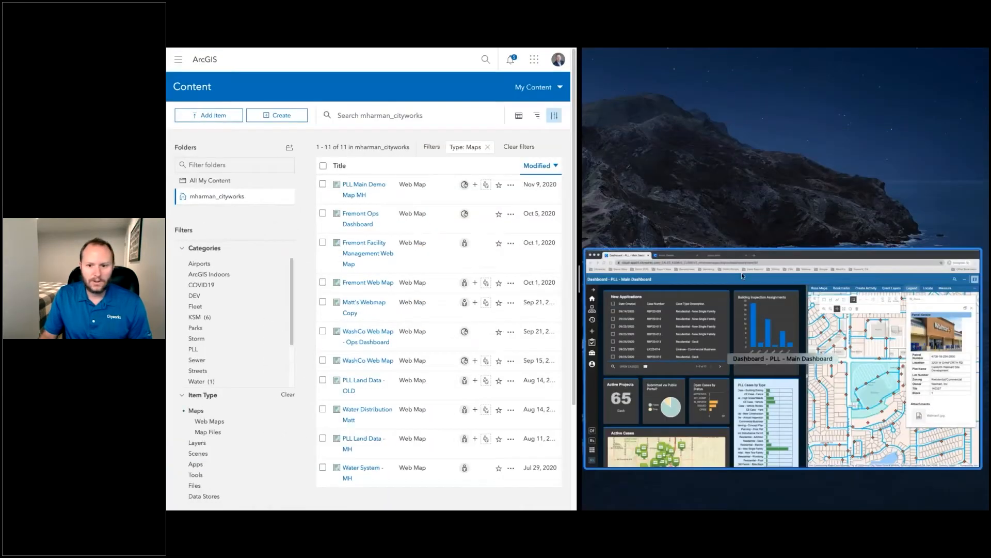
click(742, 275)
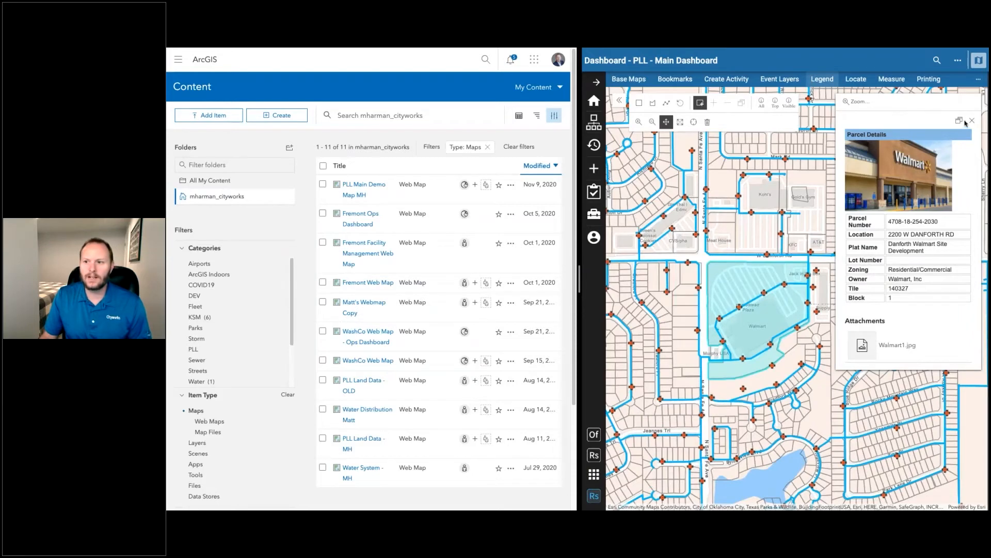
click(972, 120)
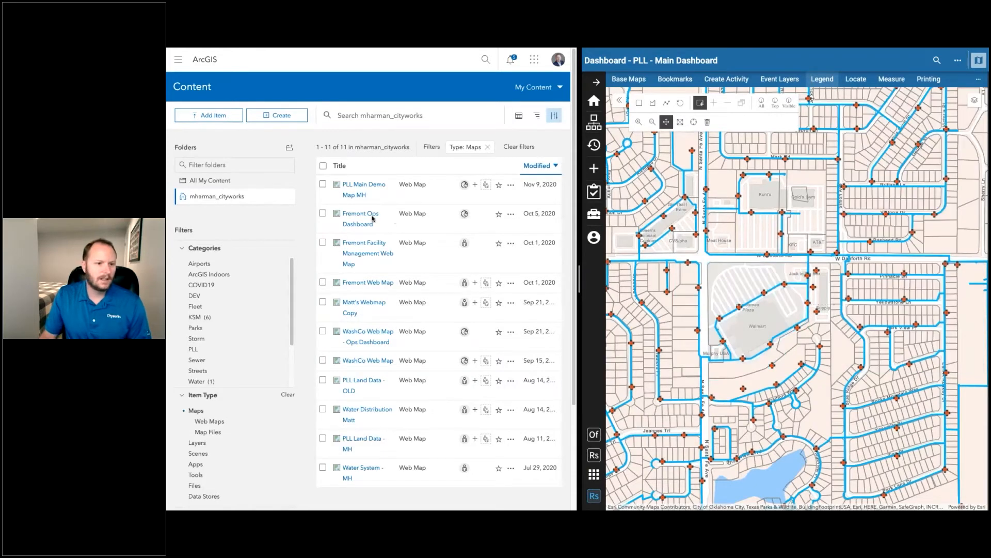
- Open the PLL Main Demo Map MH web map and turn on the Water Hydrants layer around W Danforth Rd
click(363, 188)
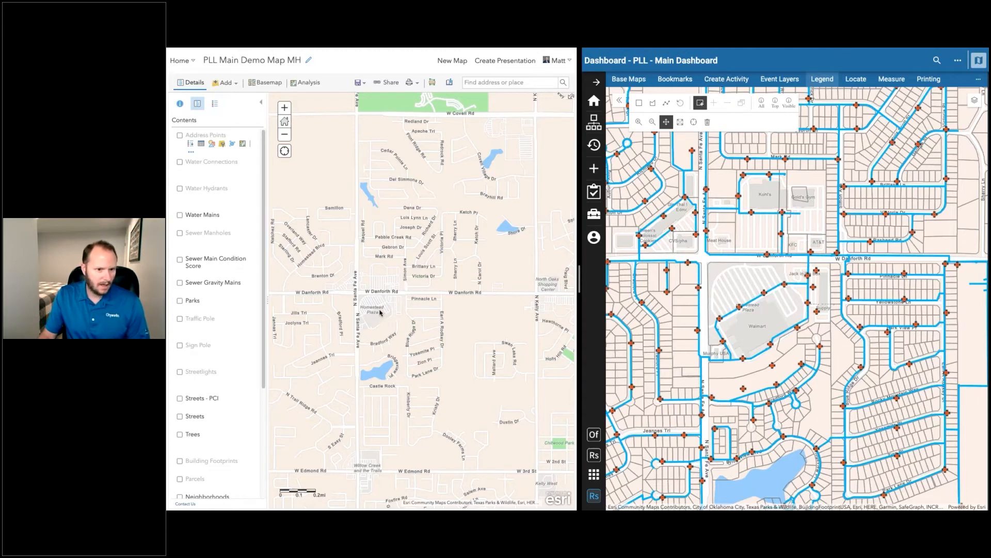
scroll(381, 312, up, 2)
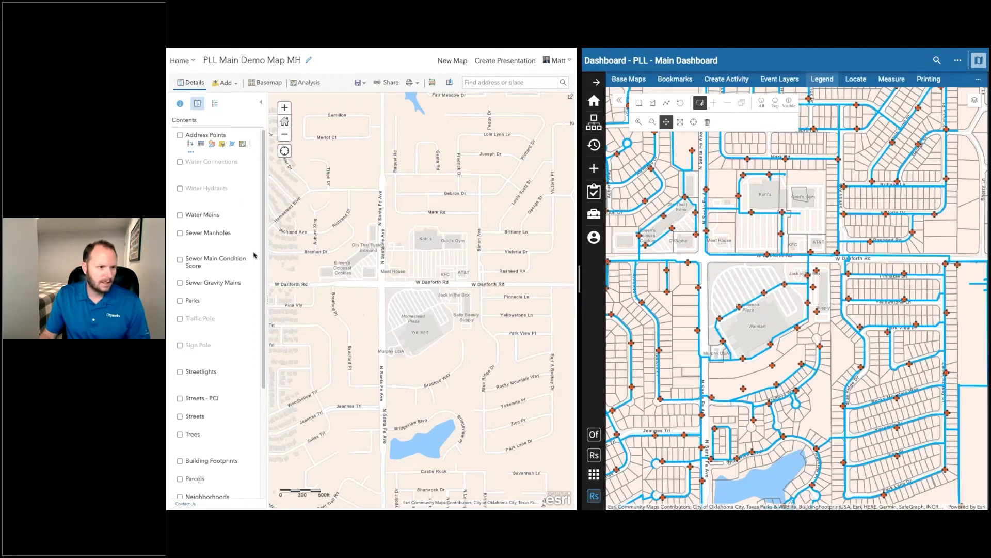
scroll(411, 283, up, 1)
scroll(411, 284, up, 4)
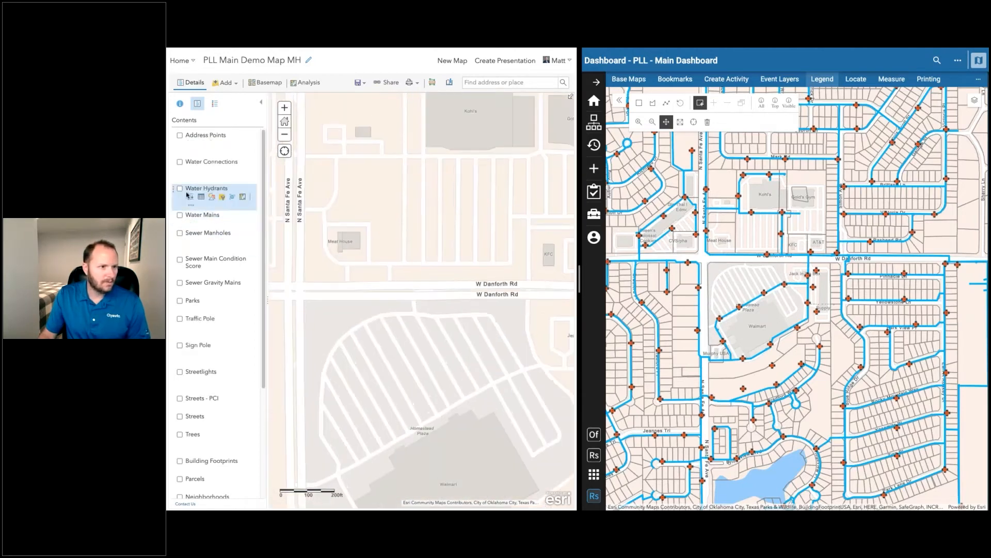
click(180, 188)
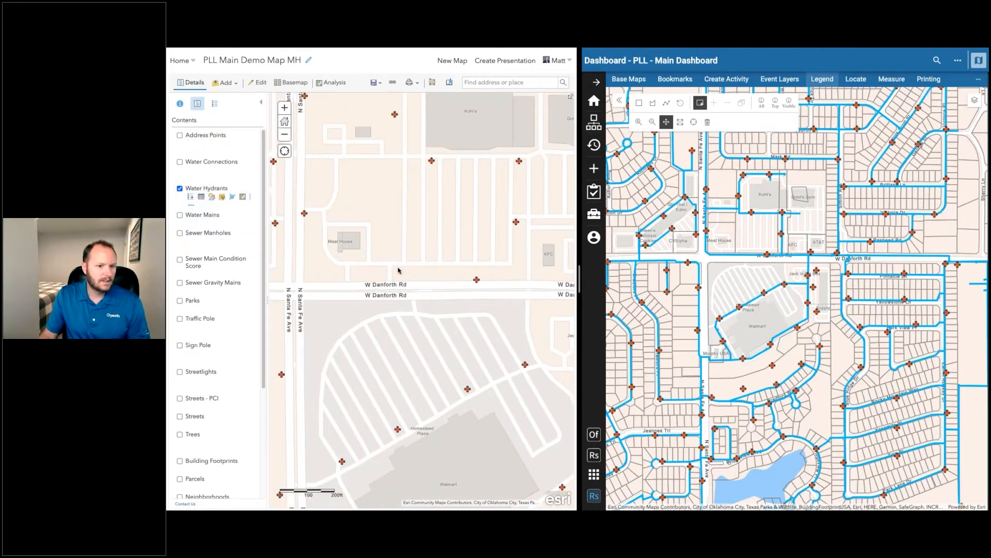
- Open the pop-up configuration of the Water Hydrants layer and review the available content display options
click(191, 207)
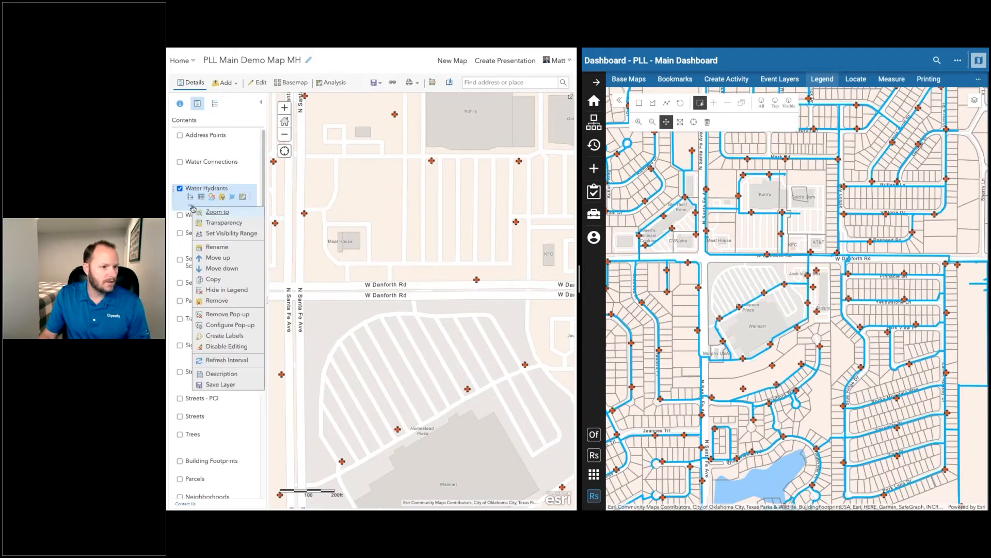
click(242, 326)
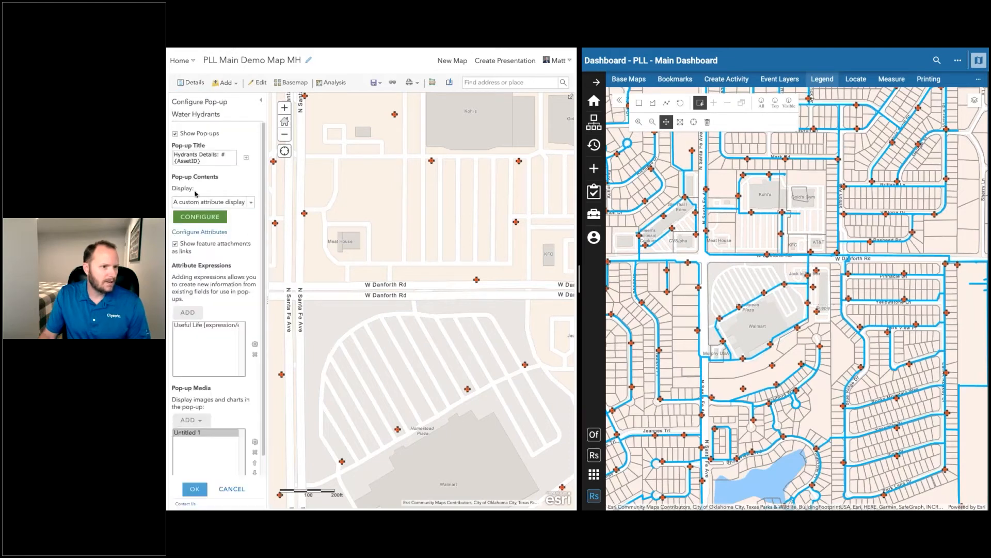
click(251, 202)
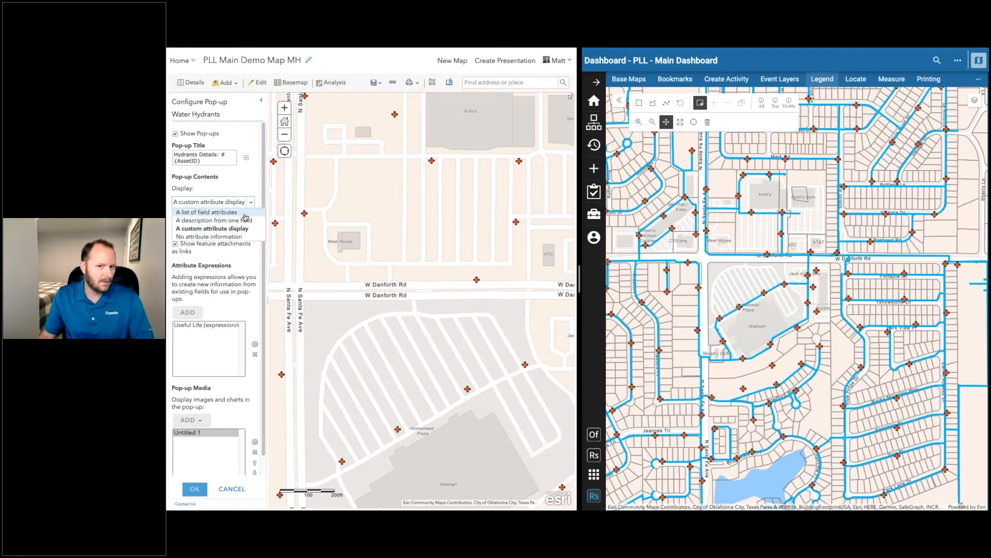
click(270, 194)
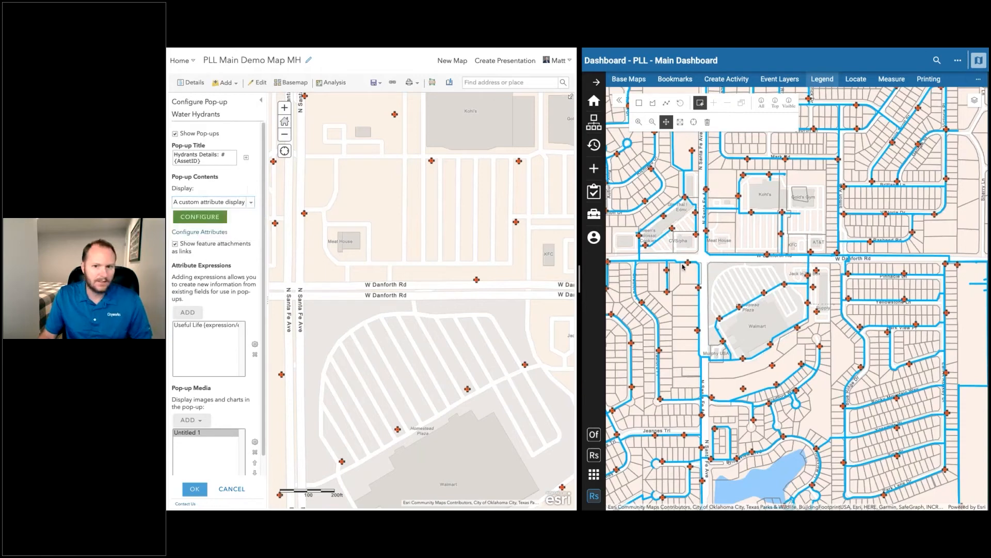
- In the dashboard map, view the attribute details of the water main along W Danforth Rd
click(725, 256)
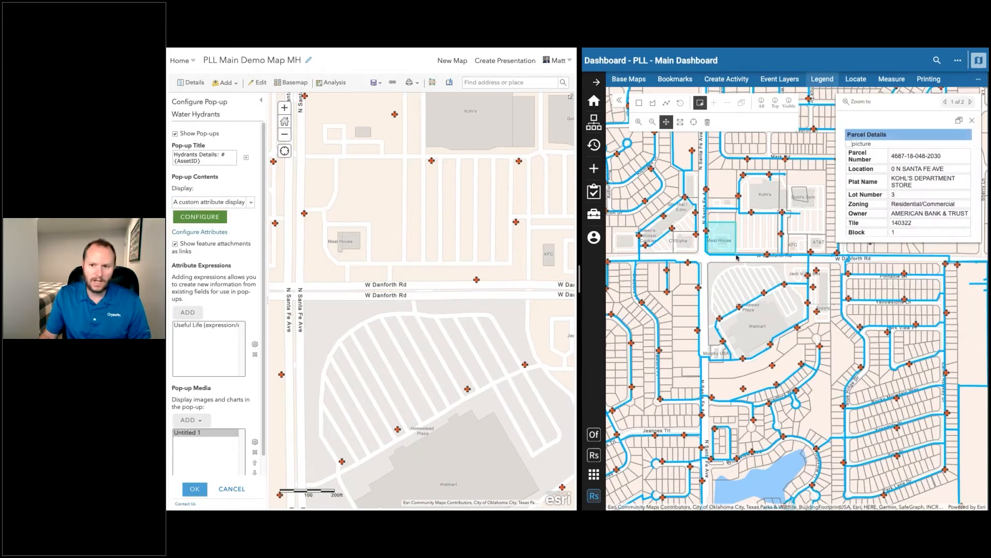
click(970, 102)
click(970, 102)
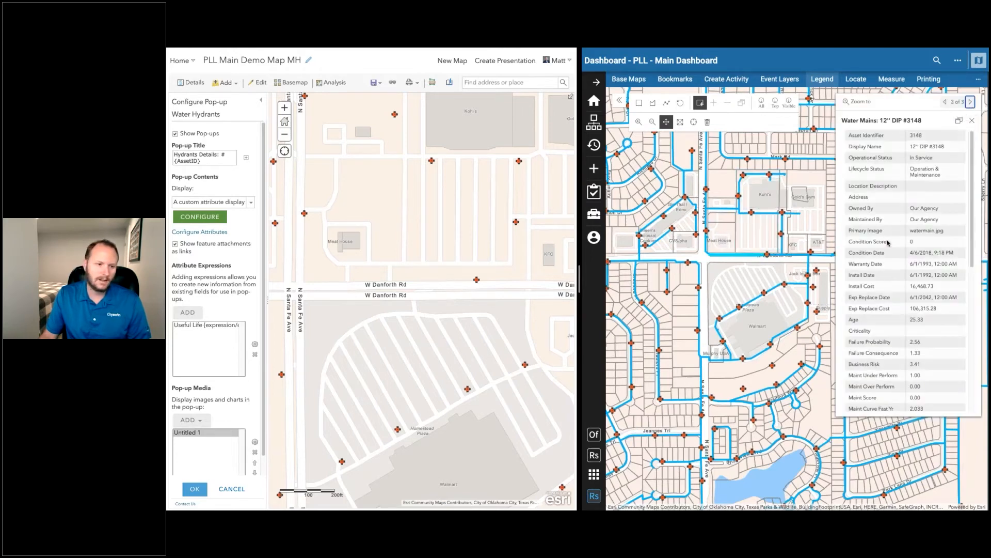
- Recheck the hydrant pop-up's display options and read through its custom attribute display layout
click(251, 202)
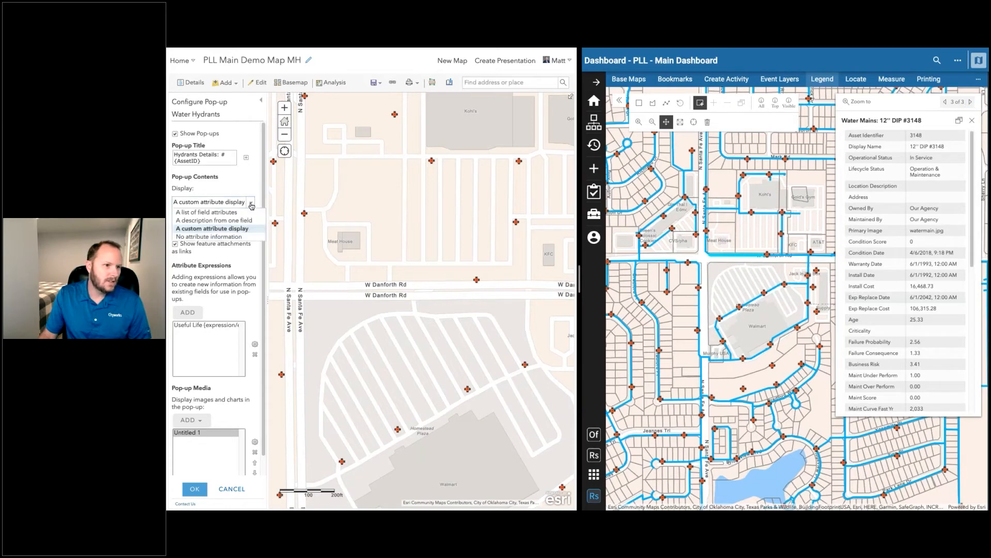
click(227, 233)
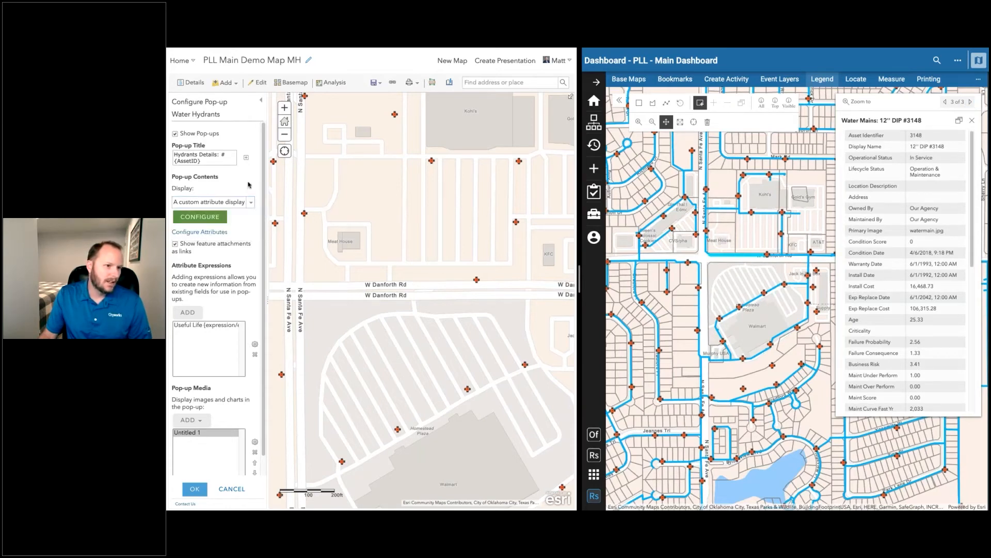
click(206, 219)
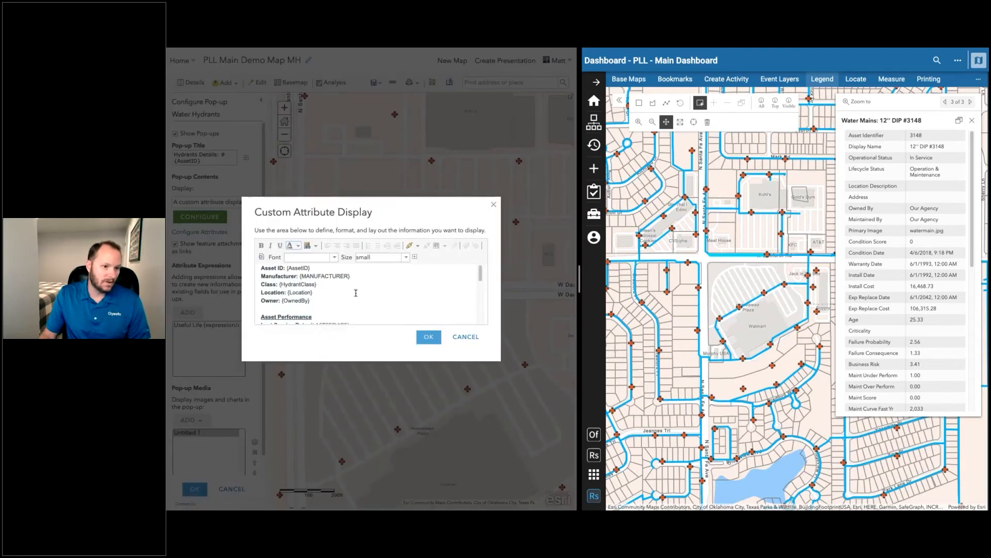
scroll(356, 292, down, 5)
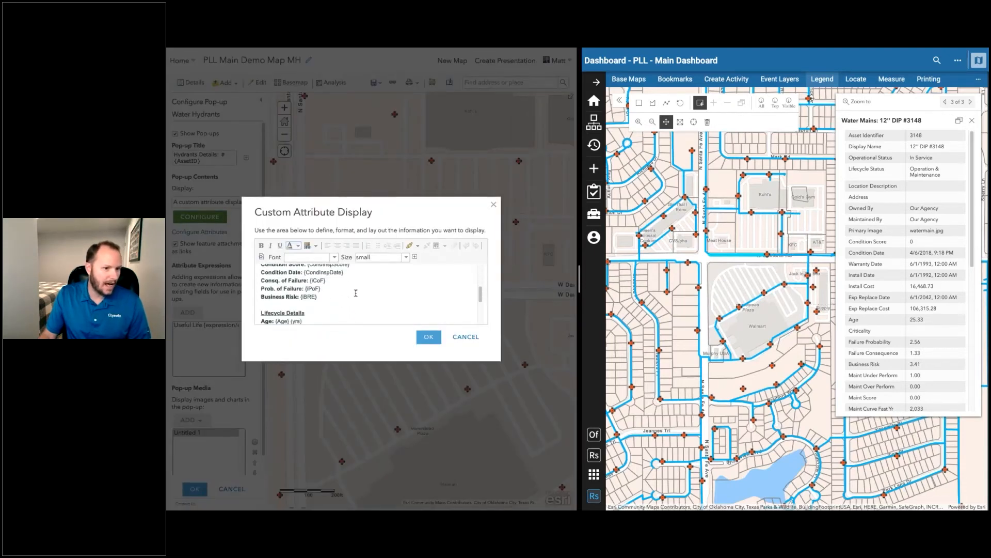
scroll(355, 293, down, 5)
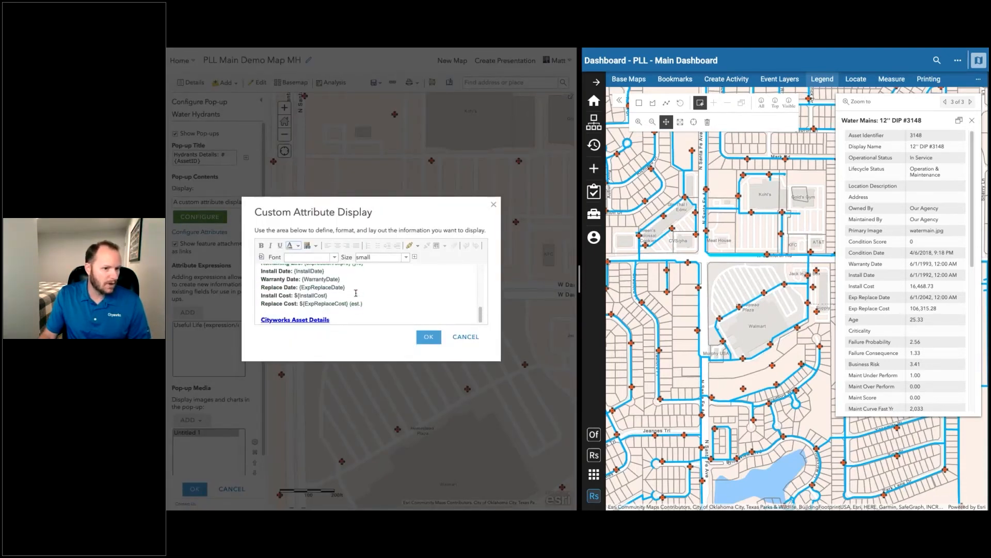
scroll(356, 293, up, 5)
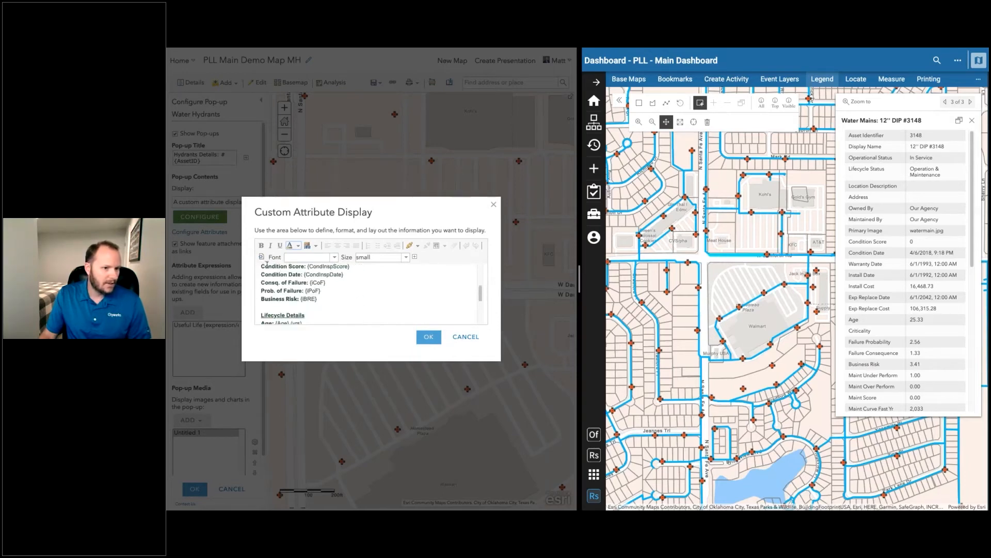
- Examine the HTML source and lifecycle fields of the hydrants' custom attribute display, leaving the editor without saving
click(261, 257)
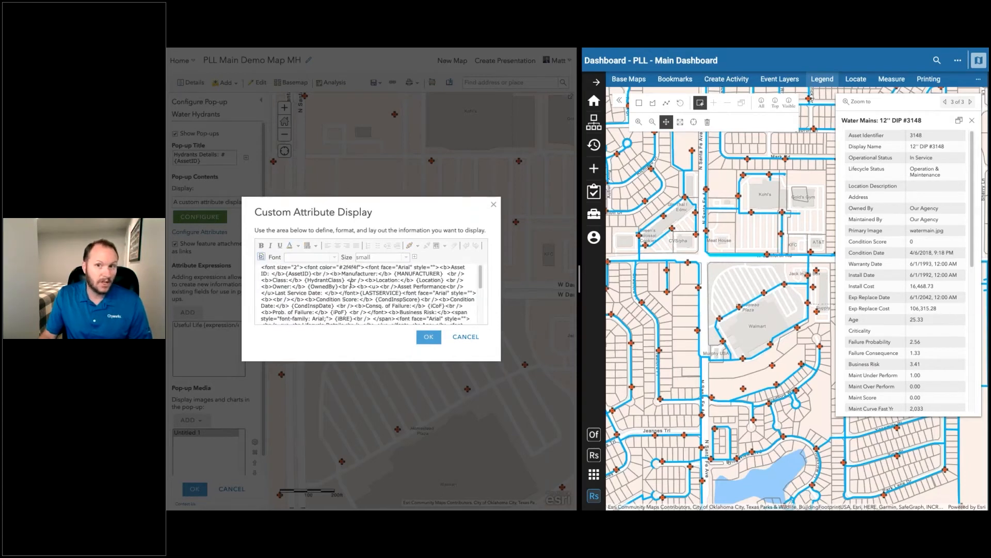
click(261, 256)
scroll(352, 296, down, 1)
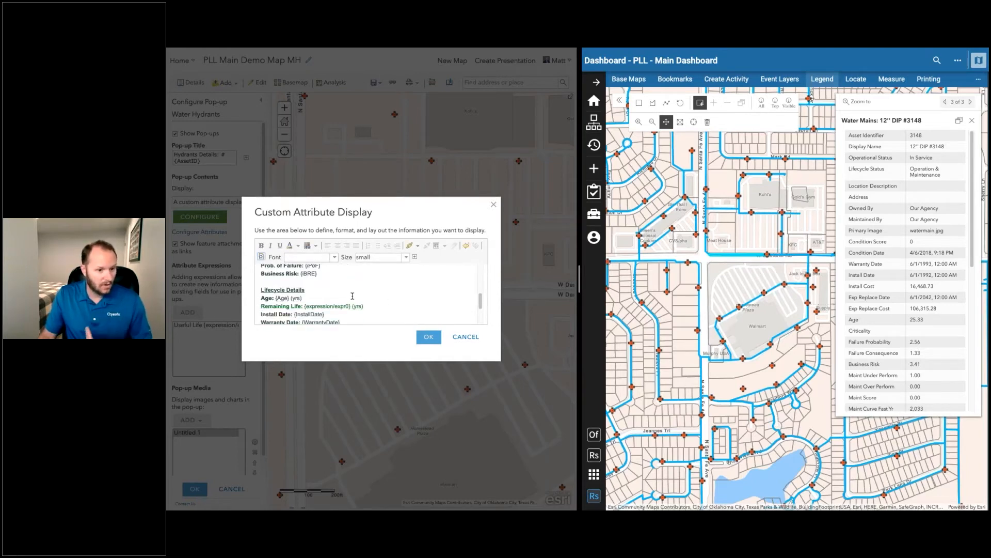
scroll(355, 298, down, 1)
scroll(355, 297, up, 5)
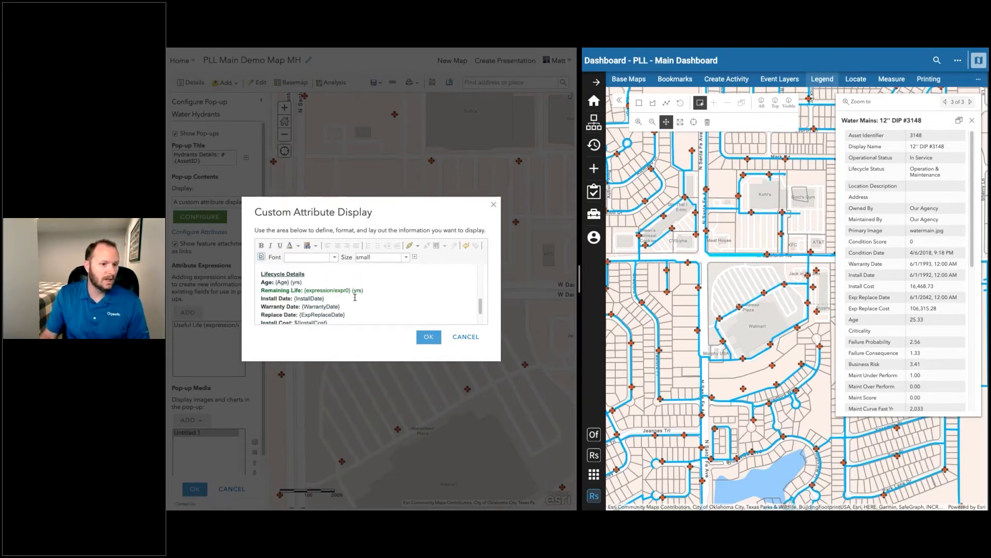
scroll(355, 297, up, 2)
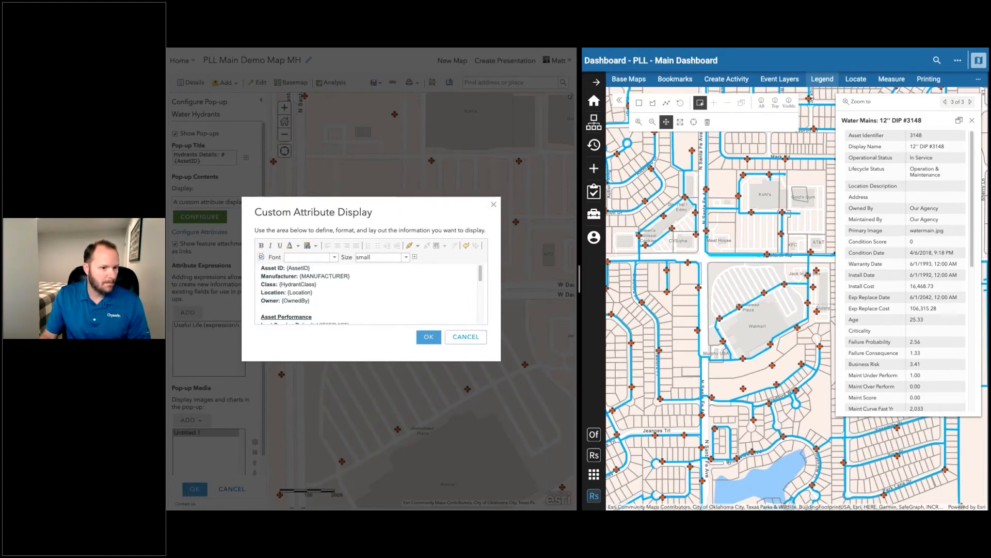
click(466, 336)
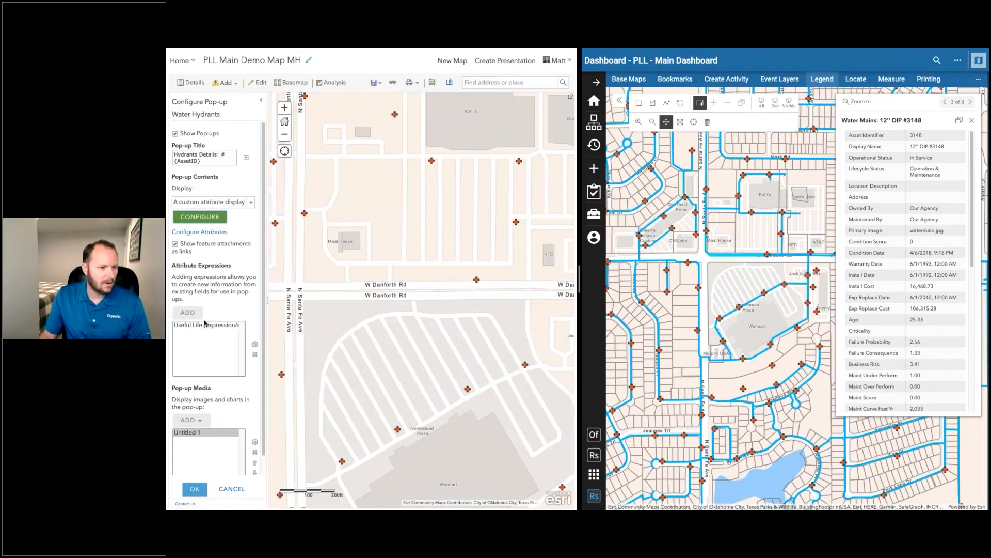
- Inspect the script of the Useful Life attribute expression and leave the editor without changes
click(228, 331)
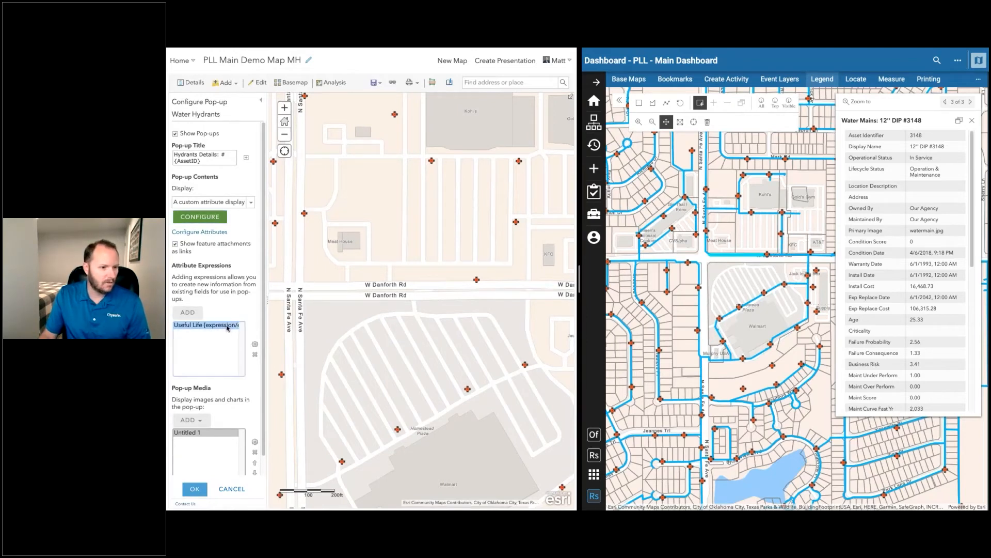
click(255, 346)
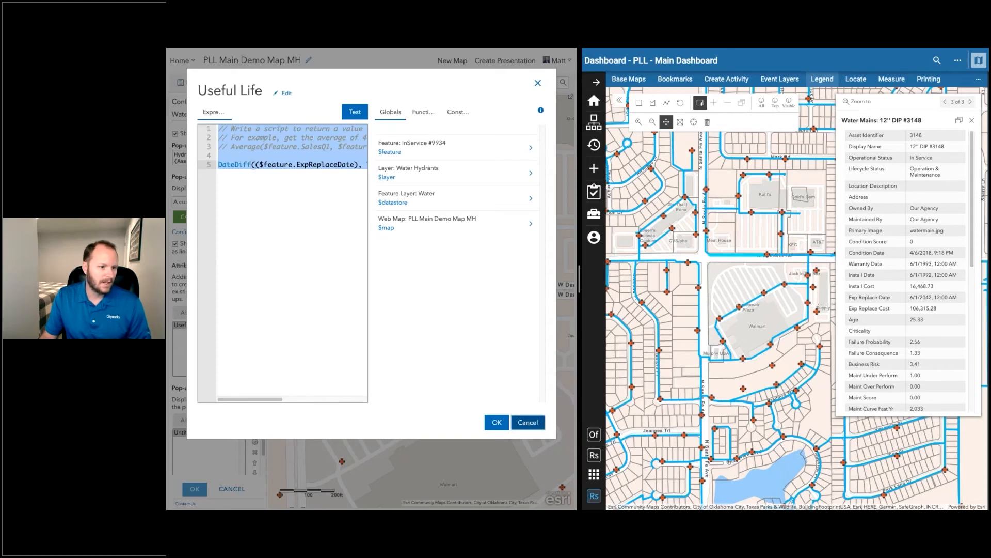
click(527, 422)
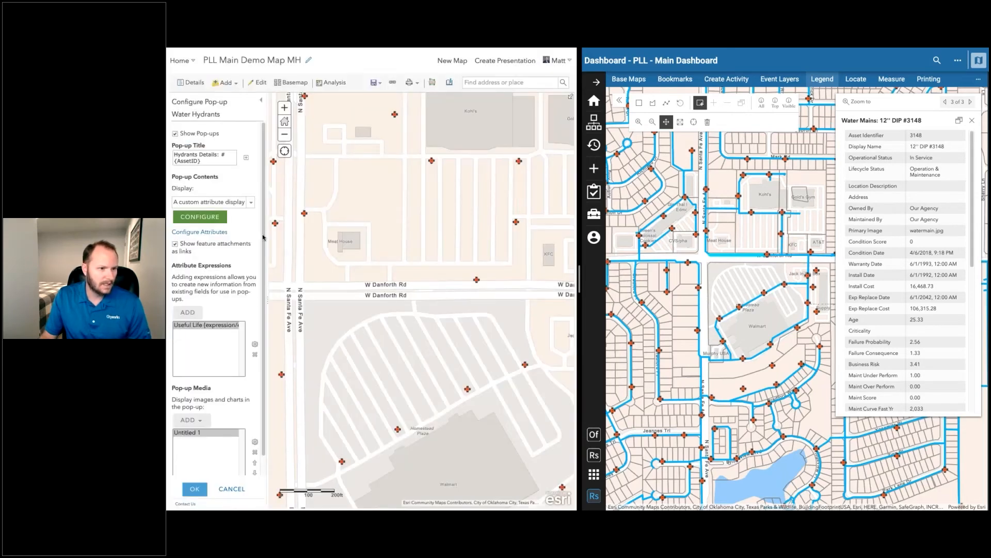
- Return to the web map's layer list, turn on Sewer Manholes and turn off Water Hydrants
click(260, 101)
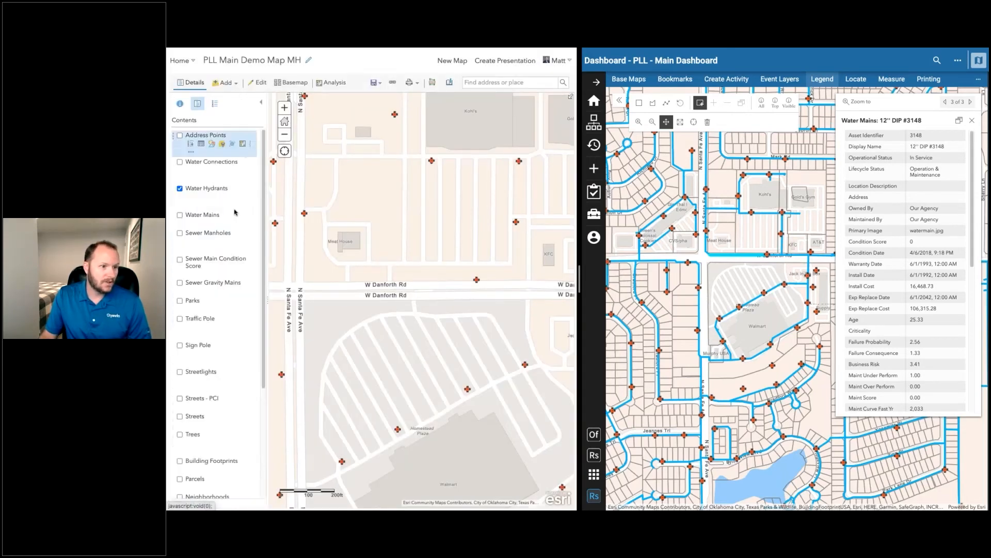
drag(353, 258, 403, 251)
scroll(405, 246, down, 2)
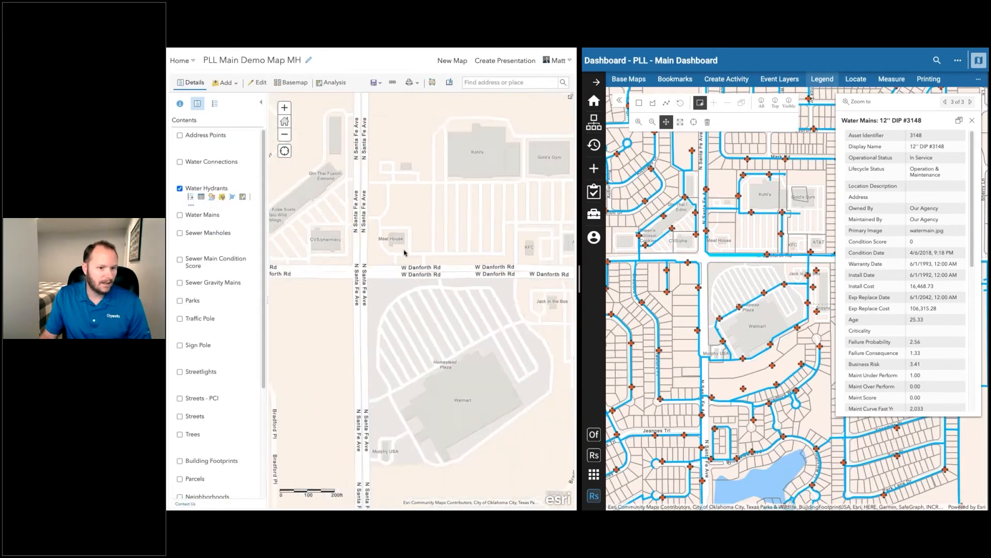
click(180, 234)
click(181, 189)
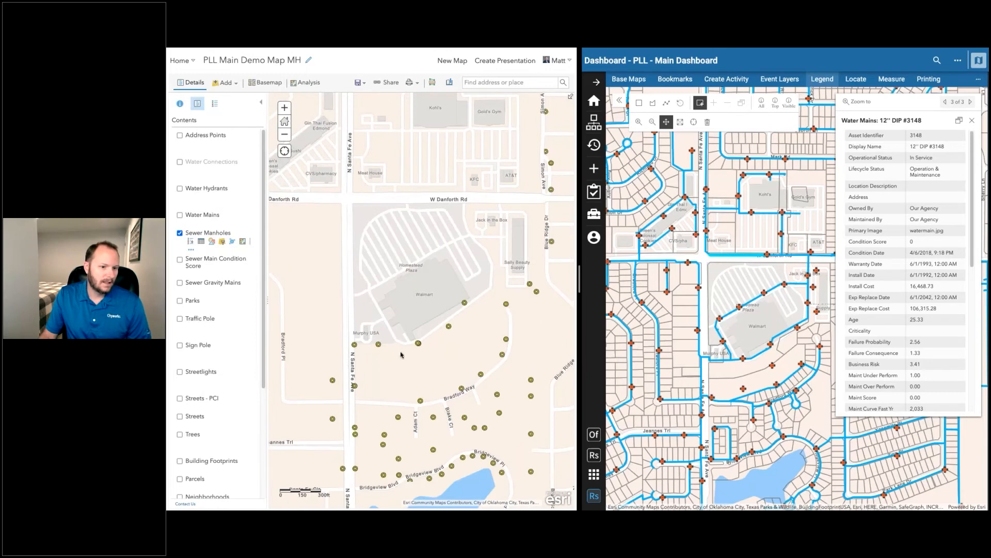
- Review the attribute pop-up of the sewer manhole east of Bradford Pl, south of W Danforth Rd
drag(324, 279, 368, 319)
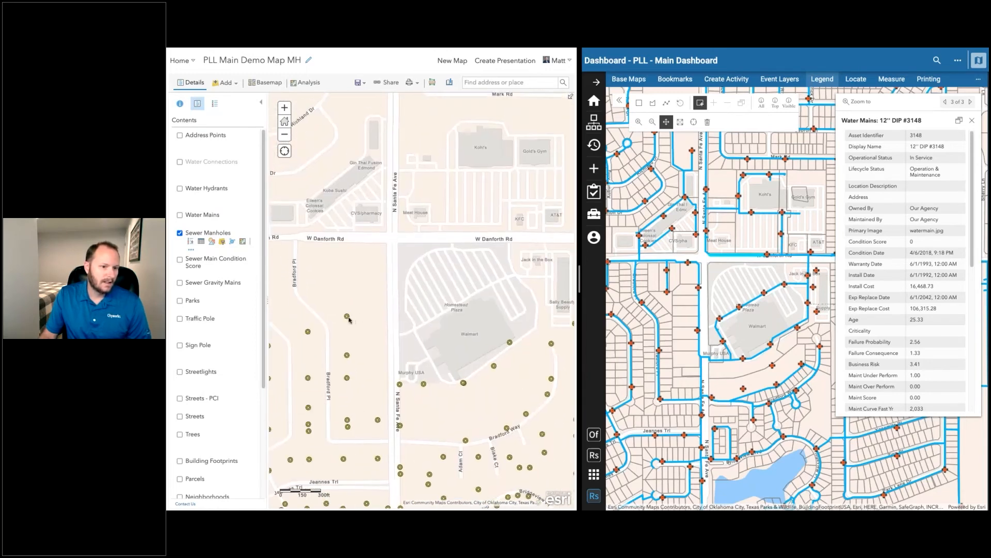
click(346, 317)
scroll(408, 285, down, 2)
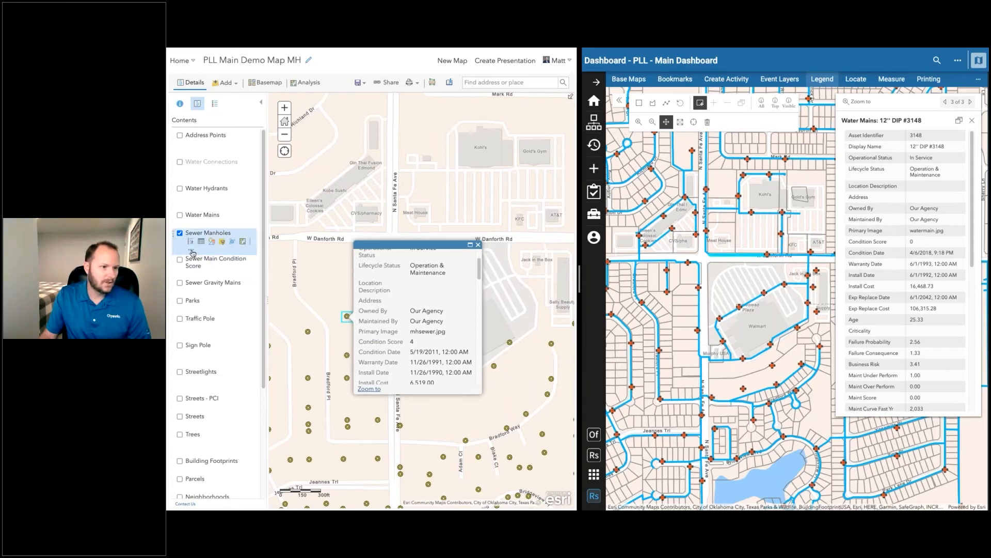
- Switch the Sewer Manholes layer's pop-up contents to a custom attribute display and open its layout for editing
click(192, 251)
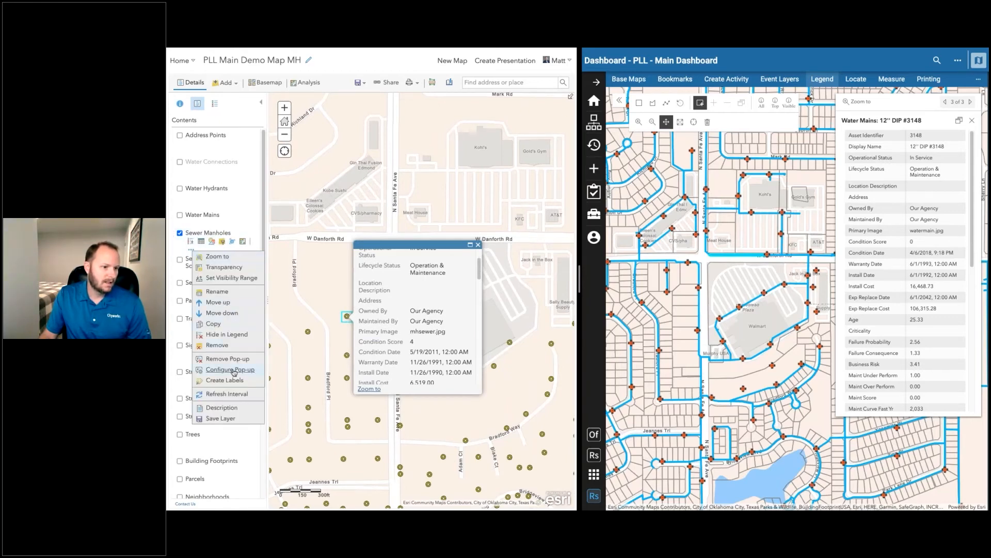
click(231, 370)
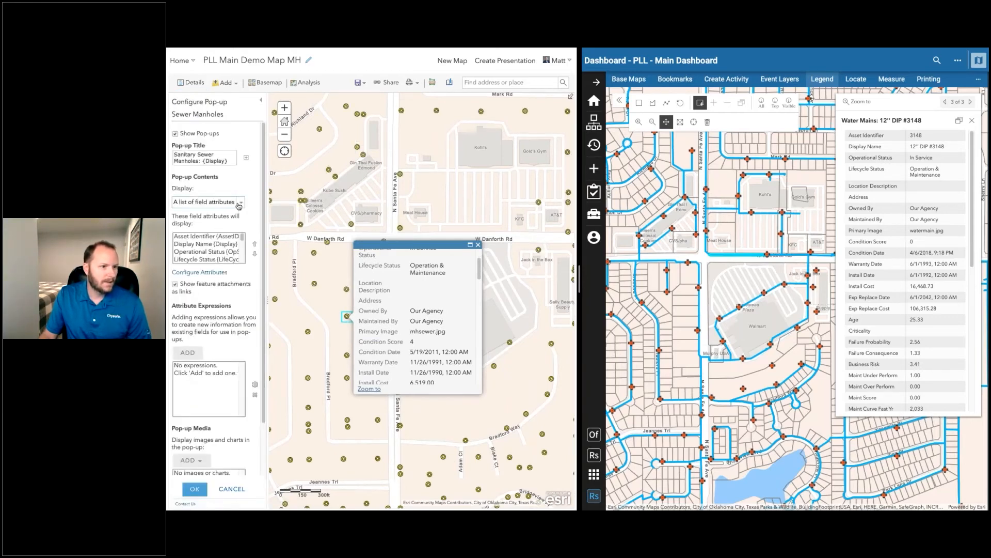
click(238, 203)
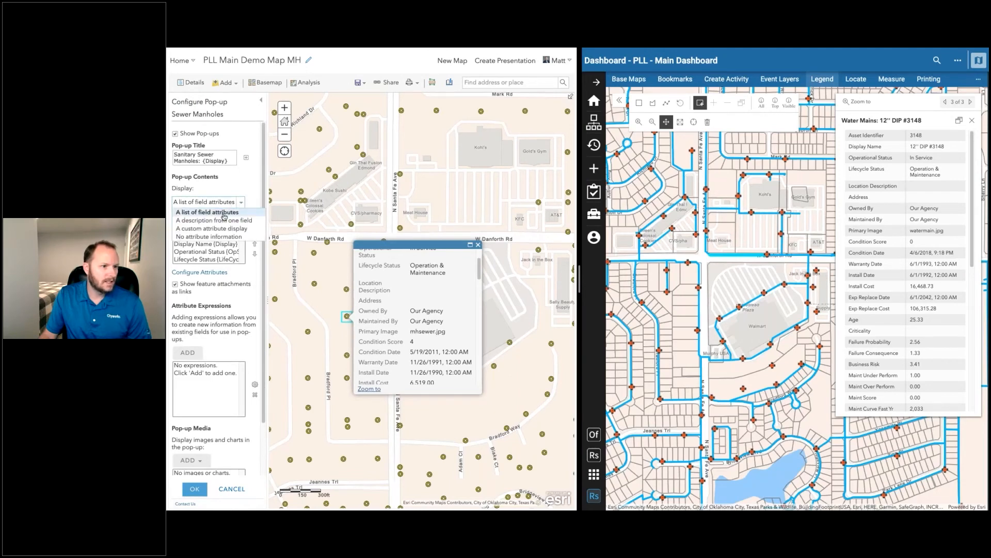
click(230, 229)
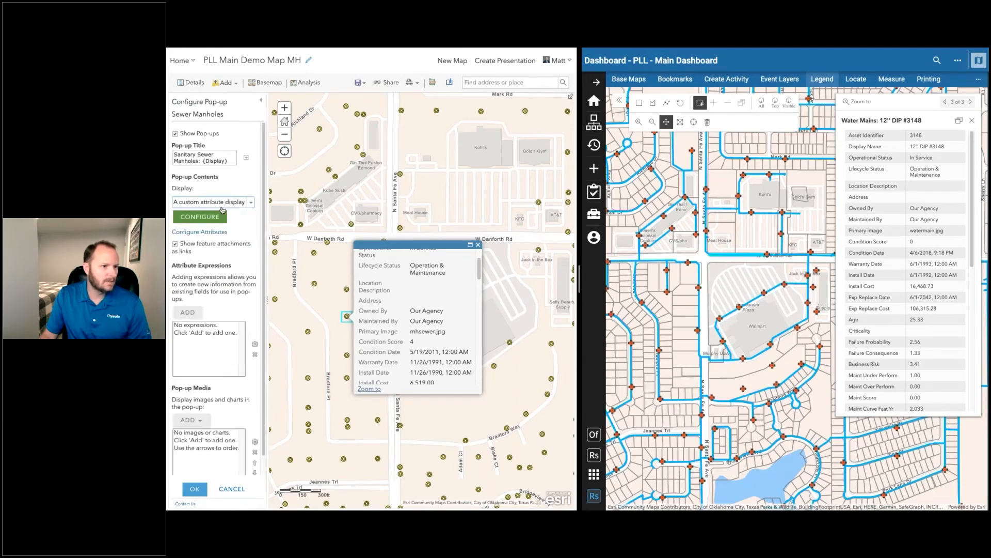
click(215, 216)
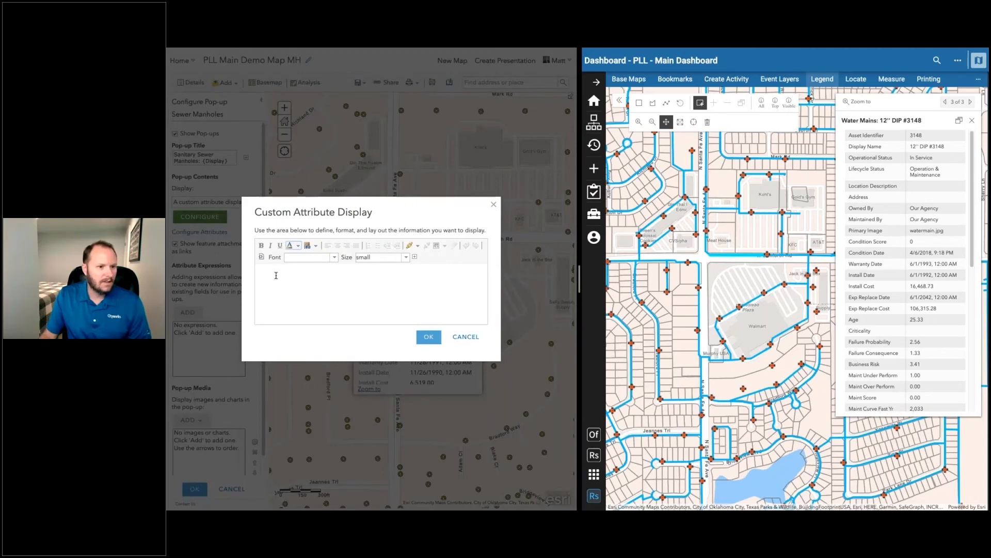
- Add an "Asset ID:" label followed by the {AssetID} field and make the label bold
text(Asset ID:)
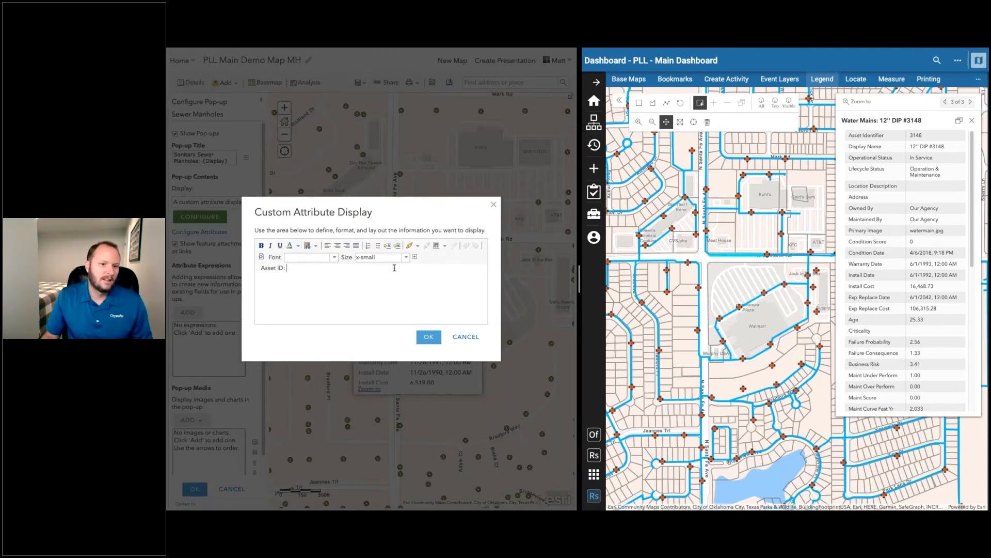
click(414, 257)
click(444, 273)
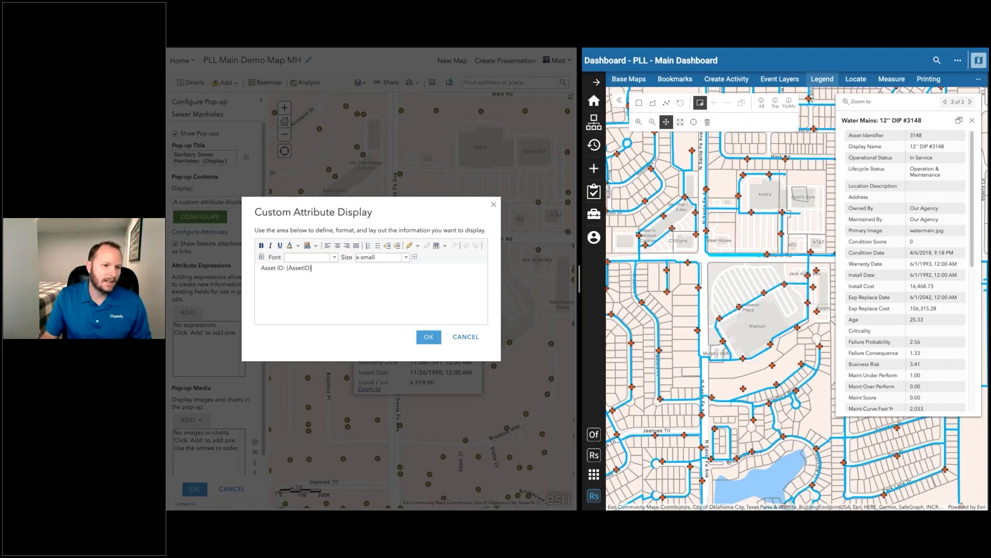
drag(285, 268, 254, 264)
click(267, 269)
click(262, 245)
- Add the label "Diameter:" on a new line below the asset ID and make it bold
click(322, 270)
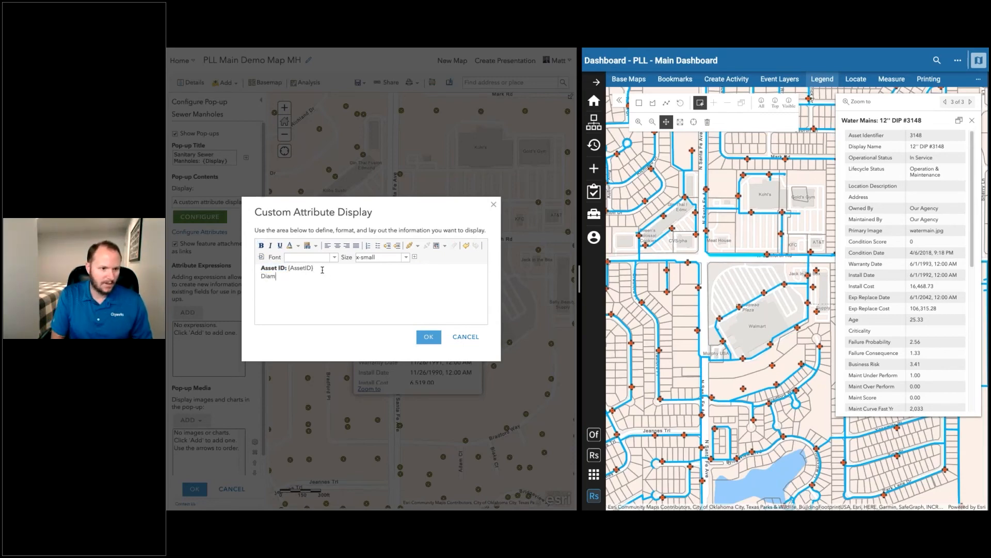
text(Diameter)
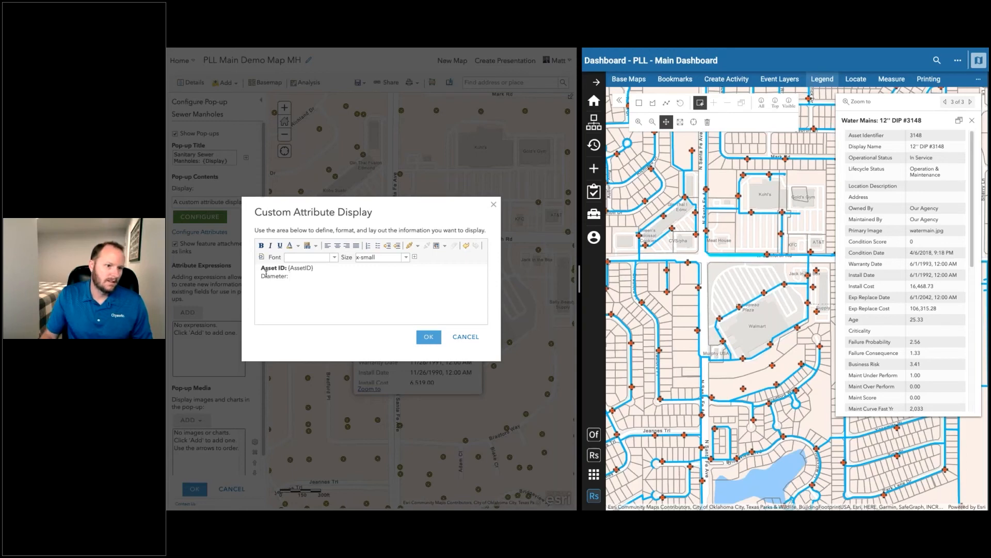
text(:)
drag(292, 277, 253, 266)
click(261, 245)
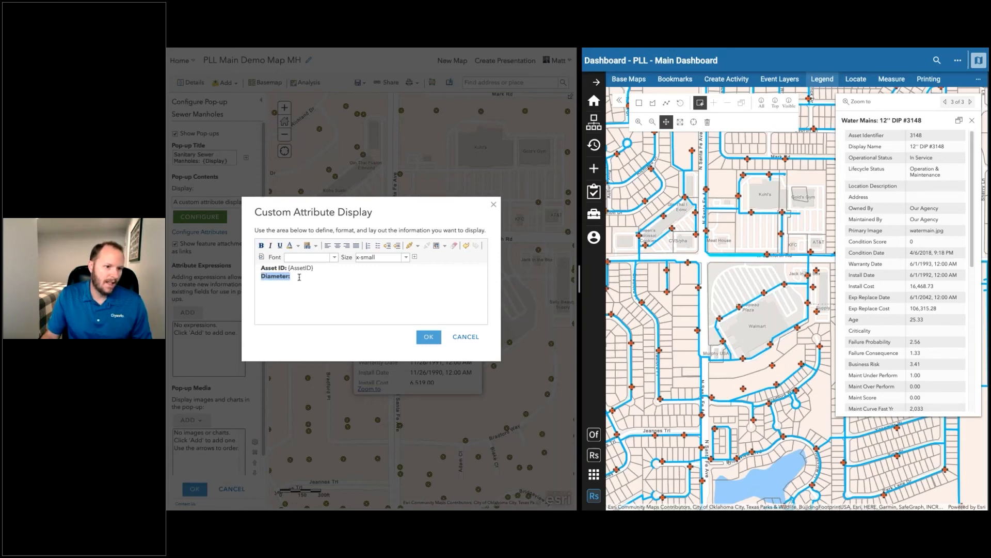
- Insert the {DIAMETER} field after the Diameter label and apply the Sewer Manholes pop-up configuration
click(300, 277)
click(414, 258)
scroll(454, 284, down, 1)
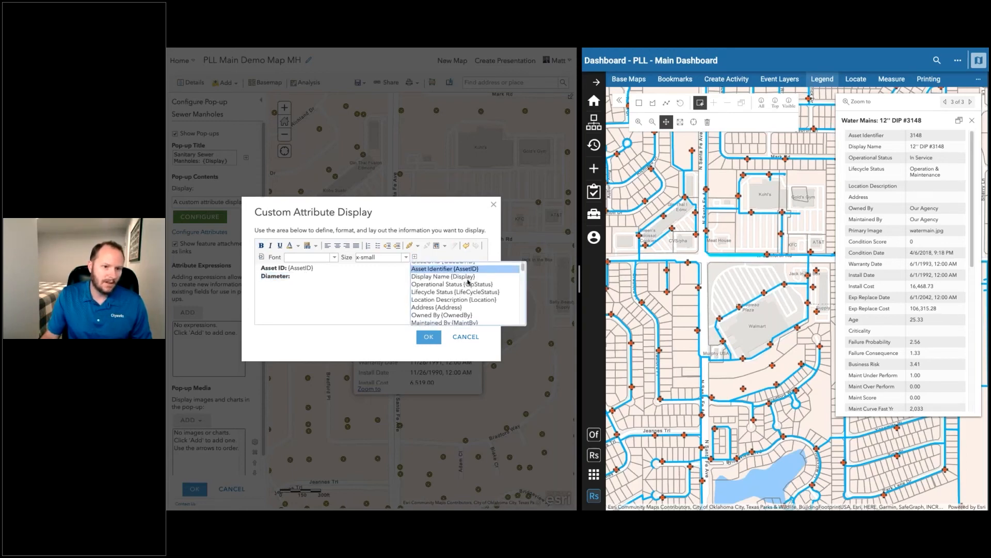
scroll(441, 291, down, 5)
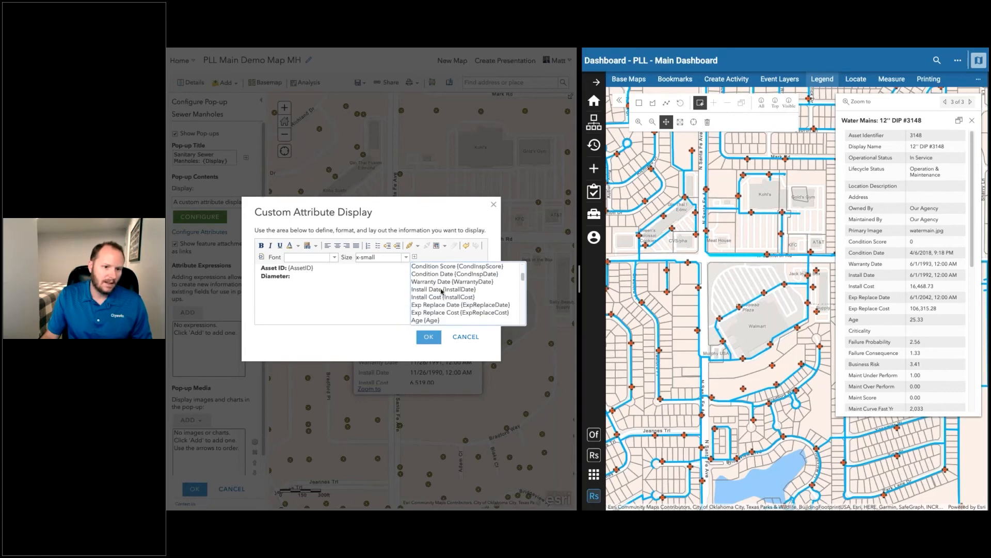
scroll(441, 290, down, 4)
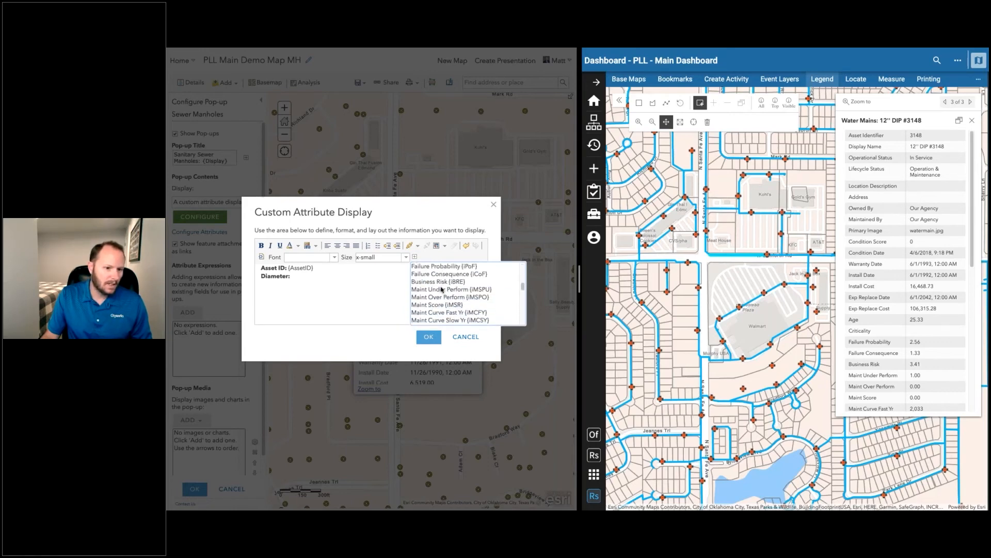
scroll(442, 290, down, 8)
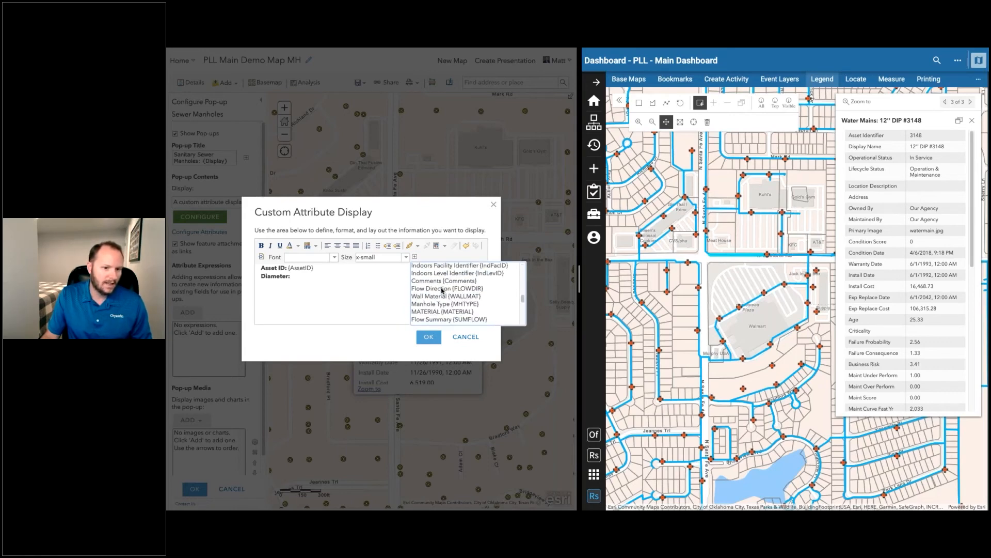
scroll(444, 294, down, 3)
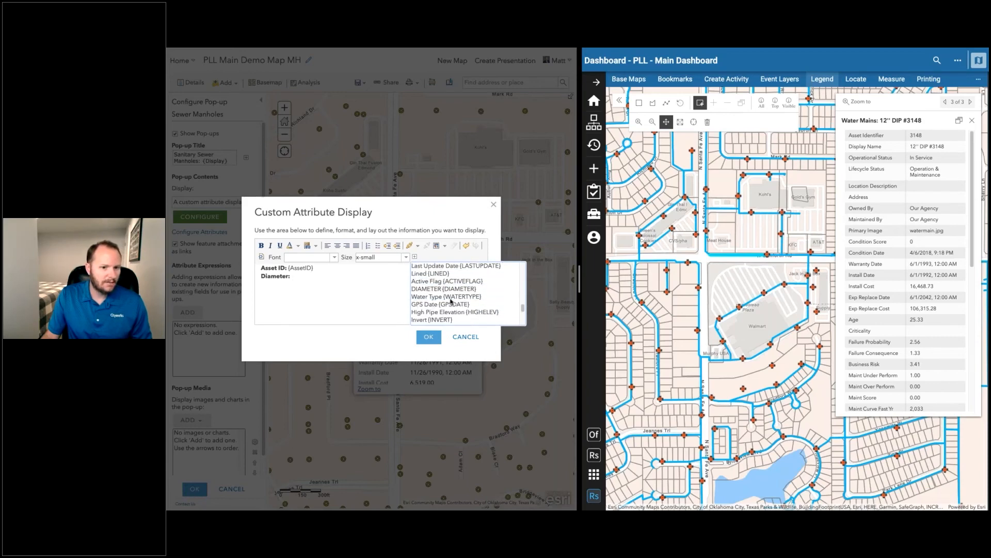
click(442, 289)
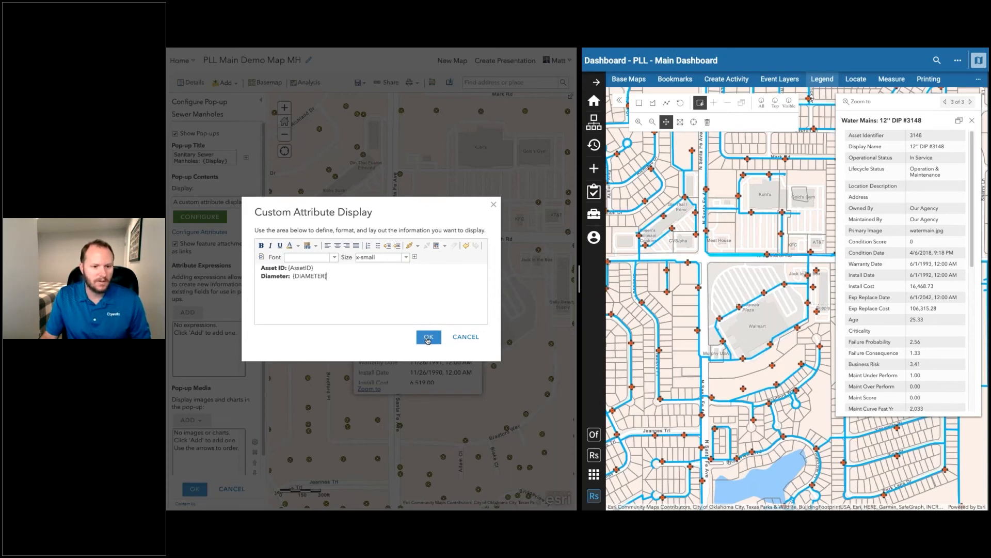
click(427, 339)
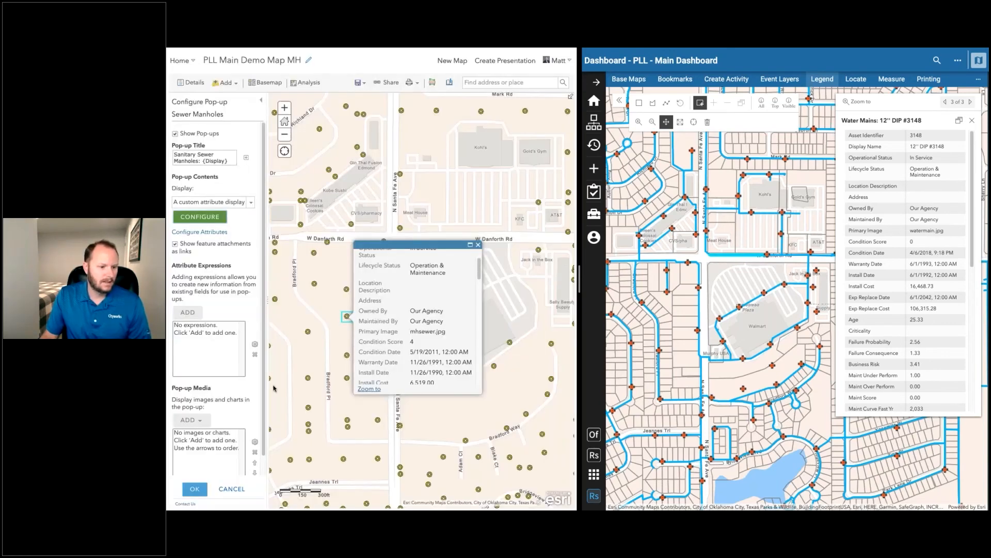
click(194, 489)
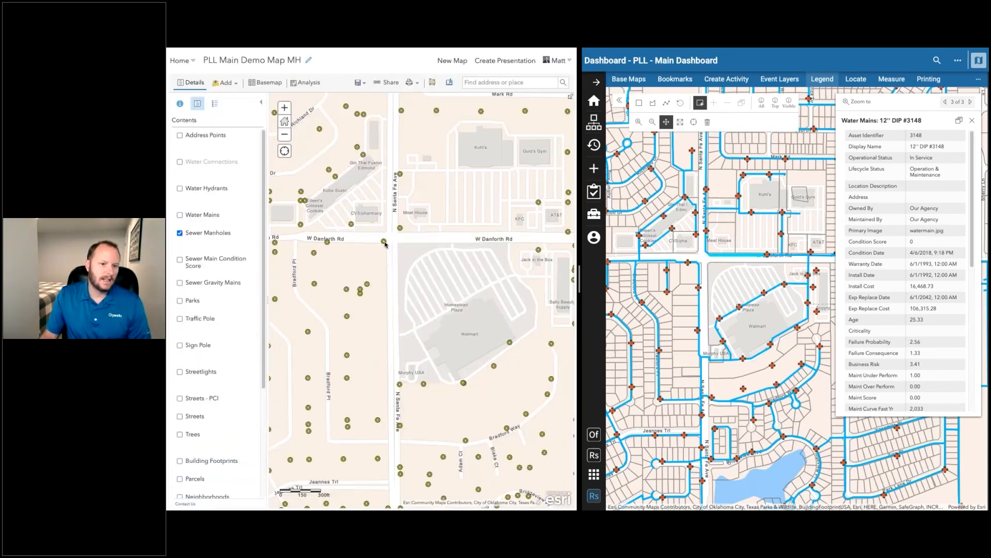
- Check the pop-up of the sewer manhole at W Danforth Rd and N Santa Fe Ave, and save the web map
click(383, 242)
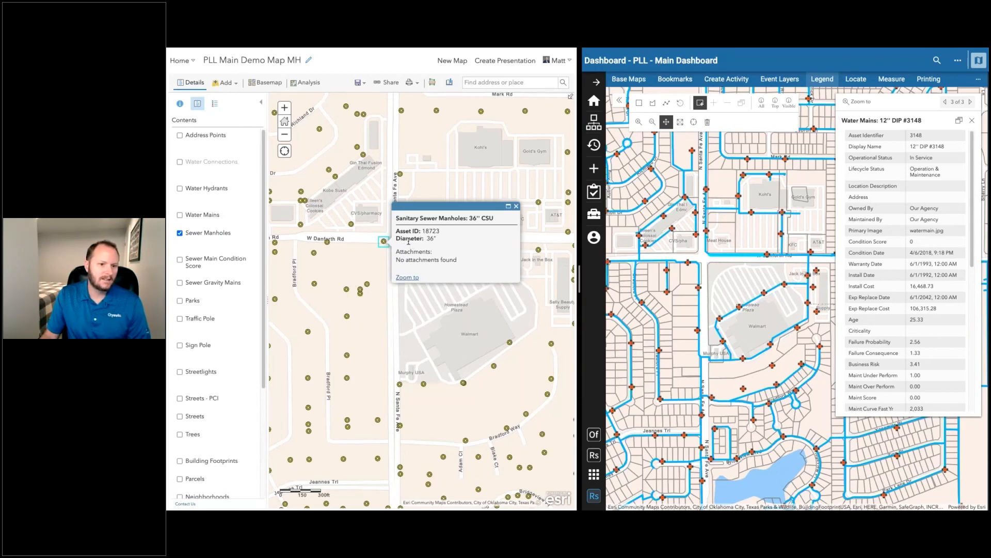
click(359, 82)
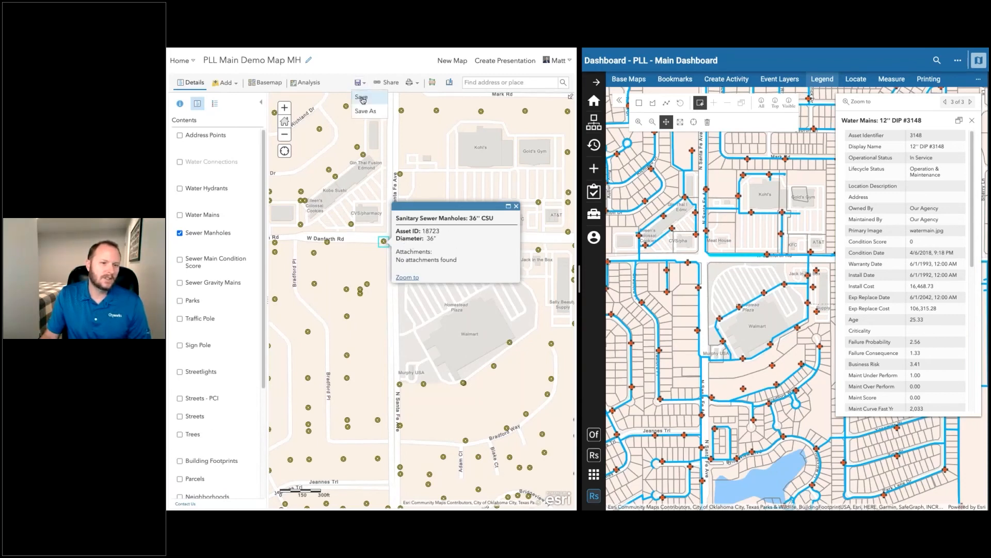
click(364, 94)
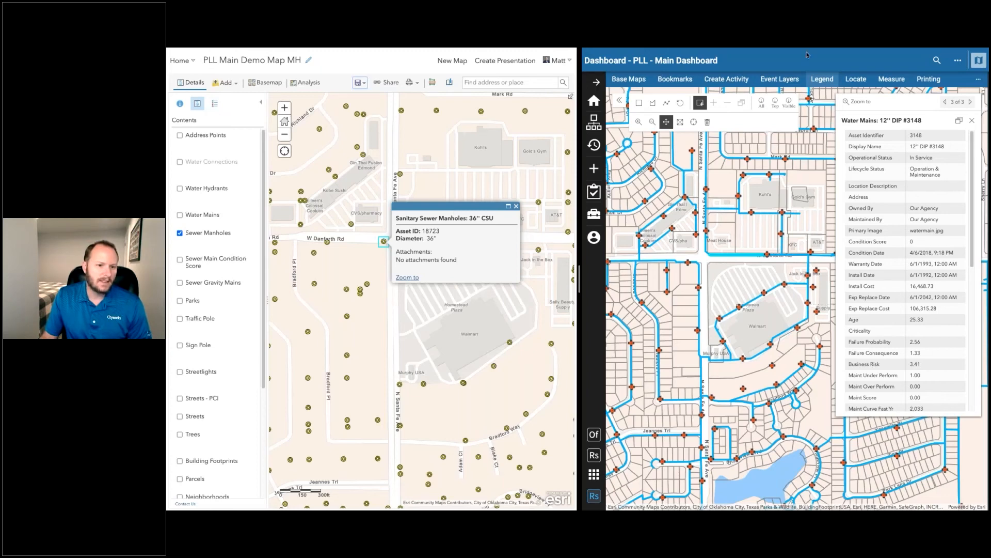
- Switch to Cityworks, reload the dashboard with its map, and dock the pop-up of the manhole southeast of W Waterloo Rd and N Kelly Ave
right_click(793, 64)
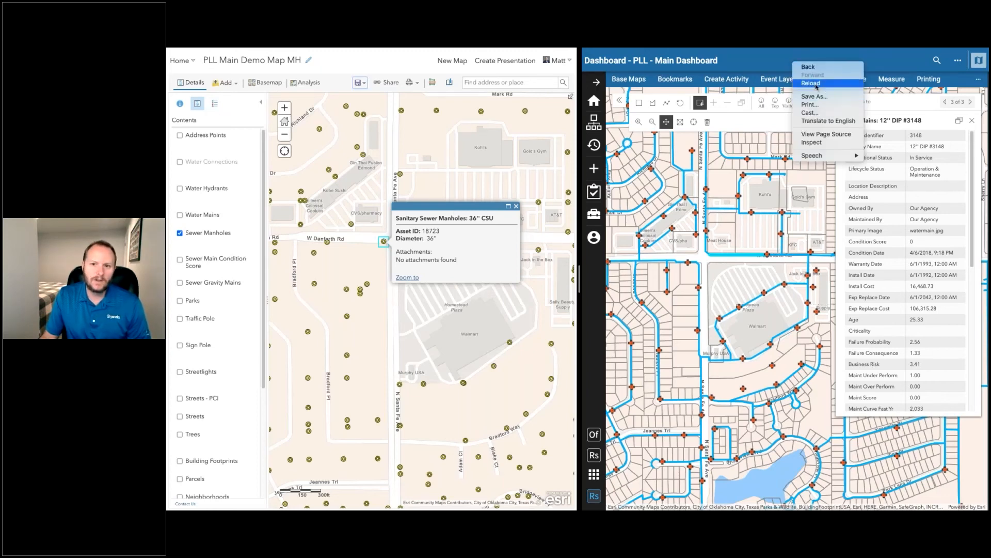
click(787, 84)
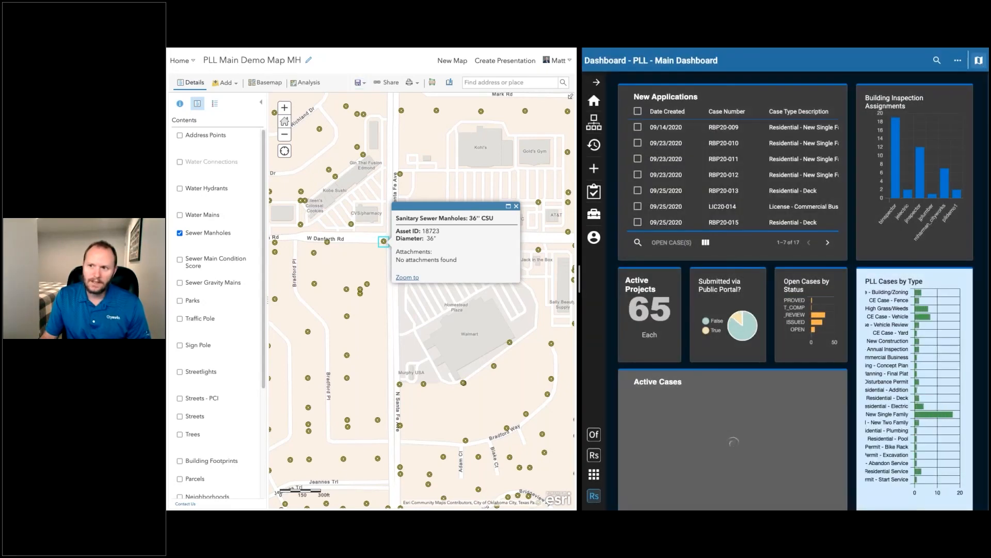
click(981, 66)
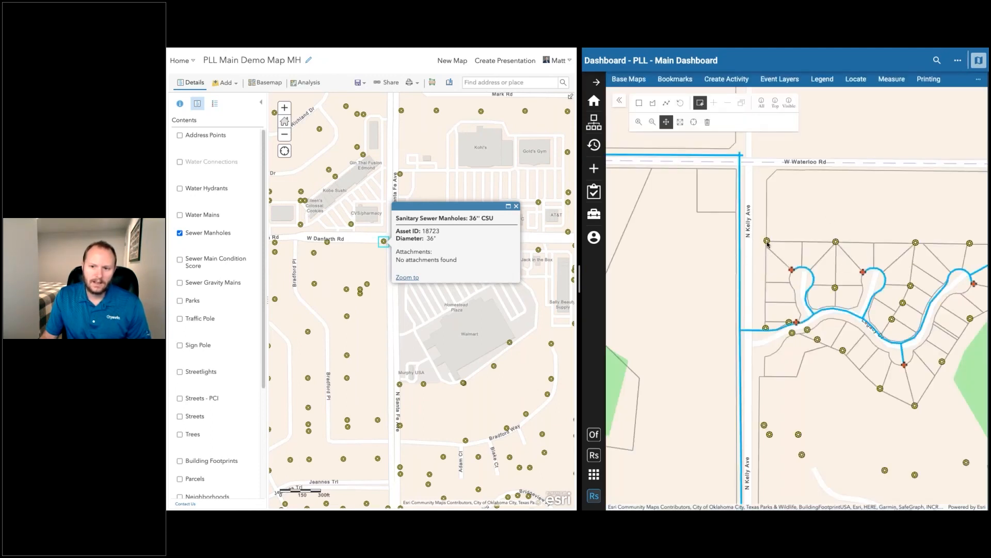
click(767, 242)
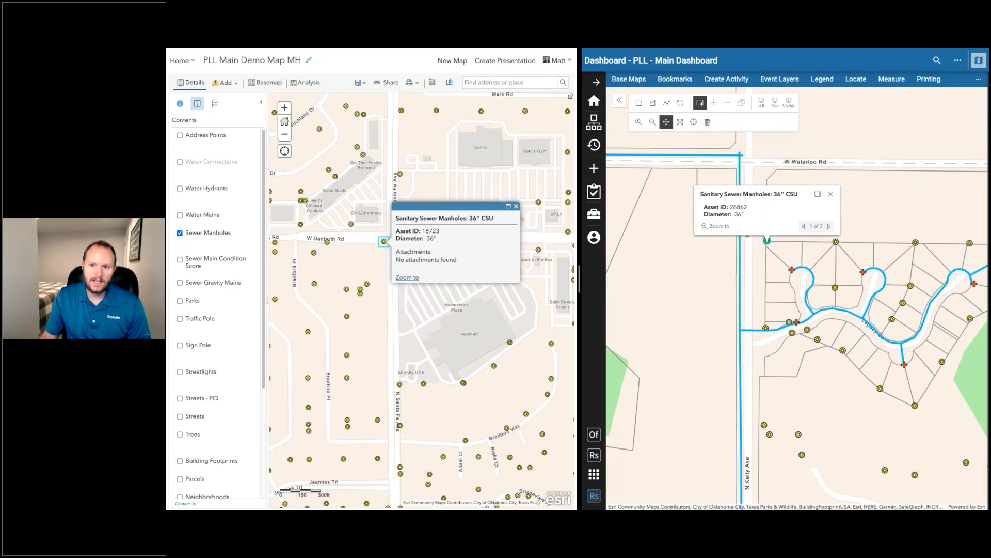
click(818, 194)
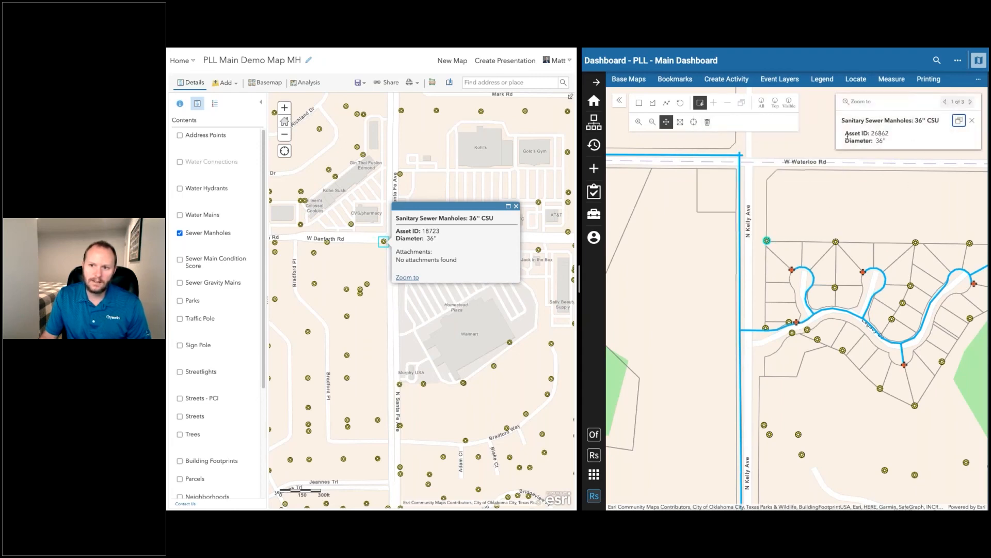